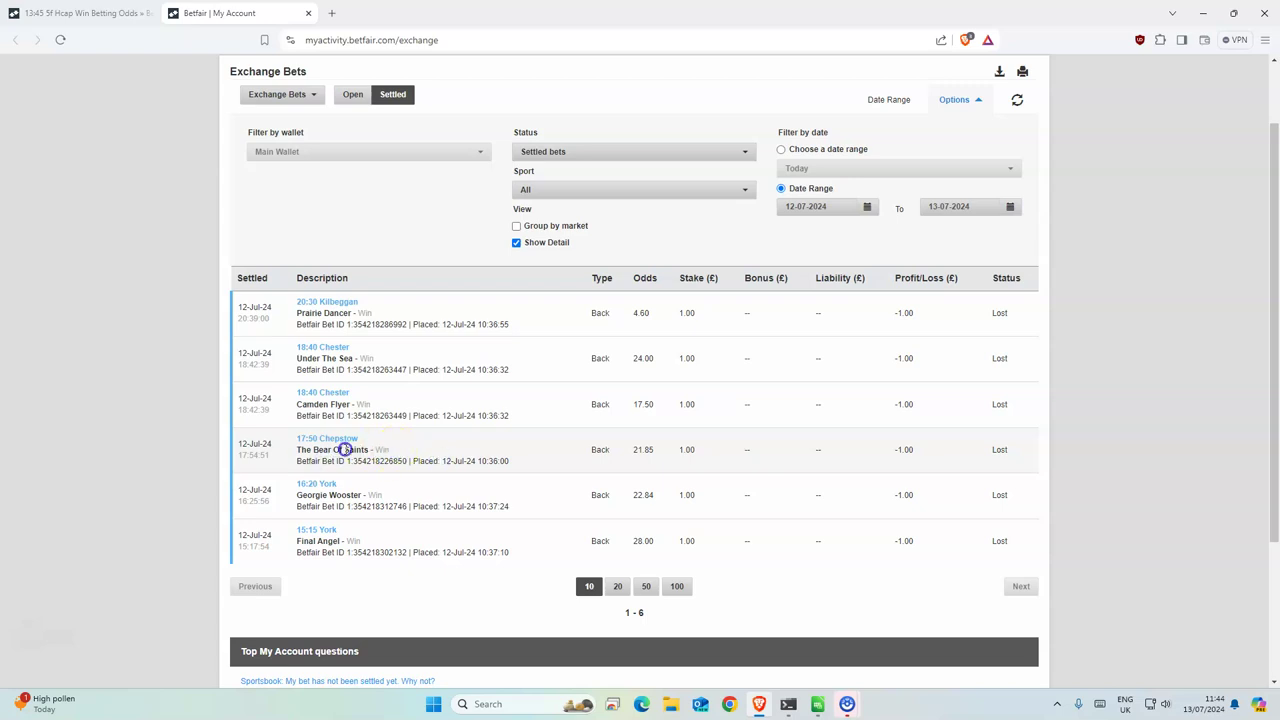
drag(468, 446, 298, 446)
click(423, 457)
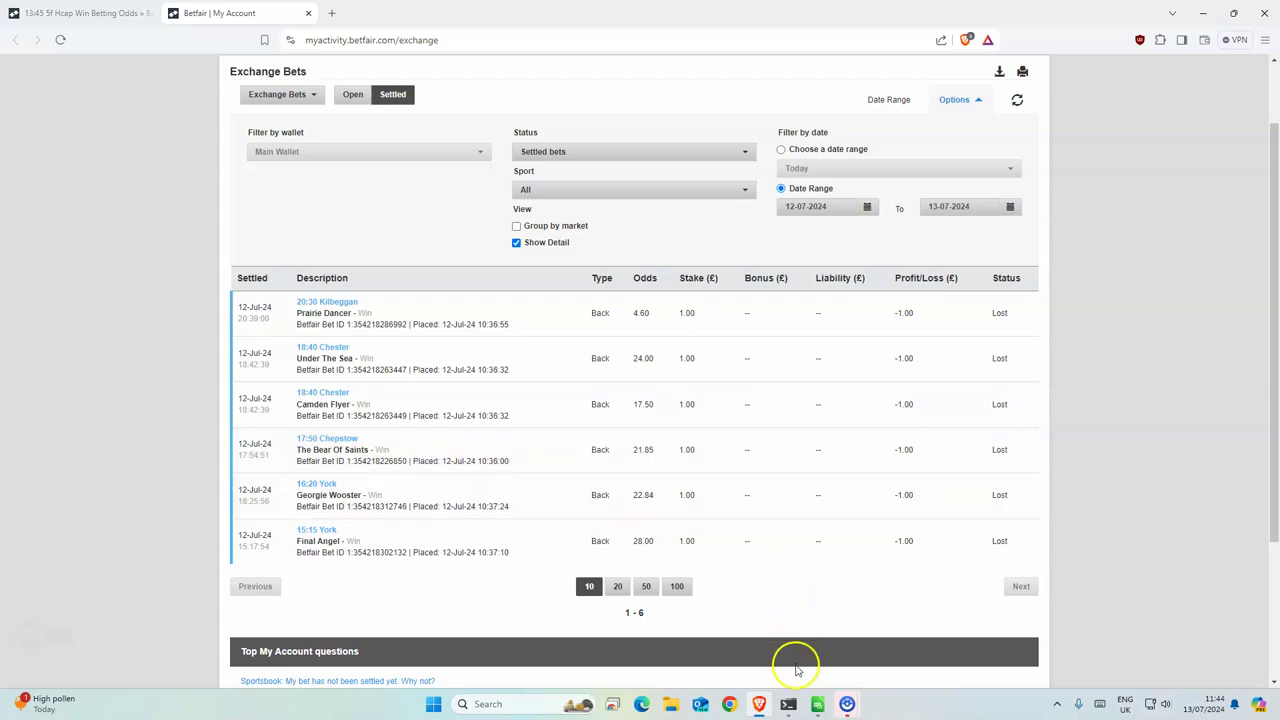
- Arrange the MergedDF.csv spreadsheet and the Betfair browser window side by side, and close the My Account page
click(818, 704)
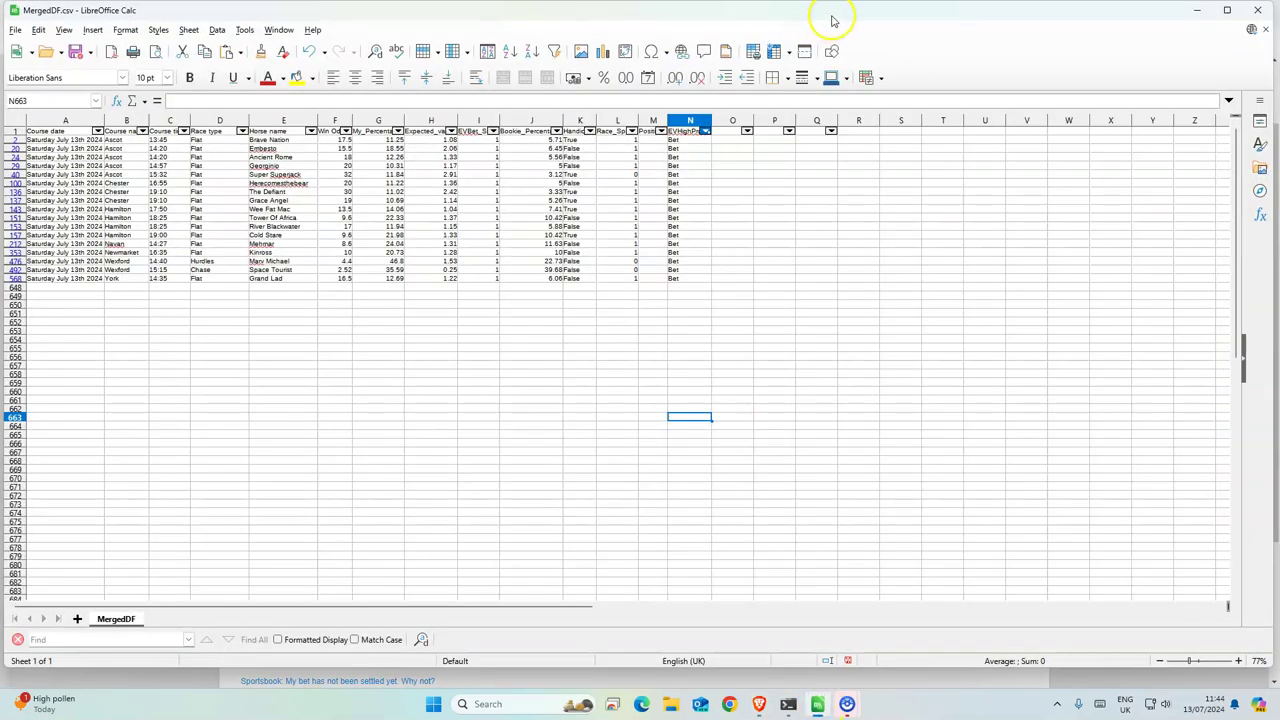
drag(848, 20, 1278, 100)
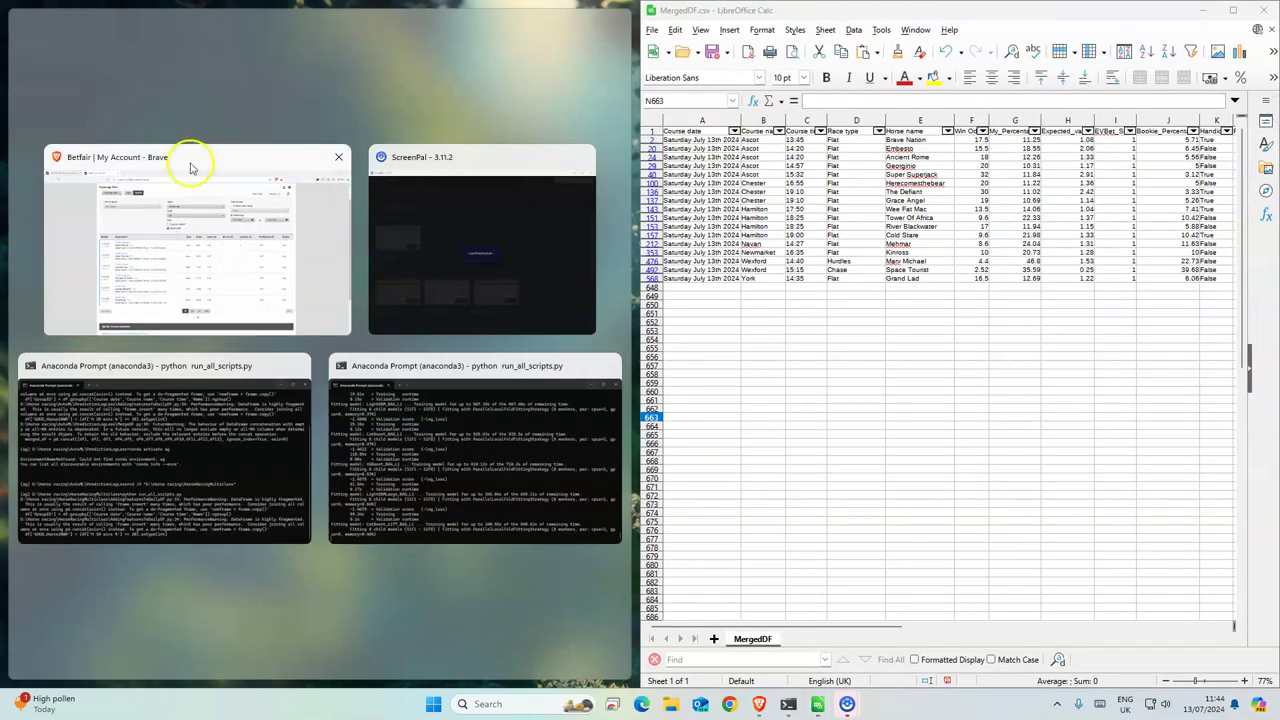
click(145, 299)
click(308, 19)
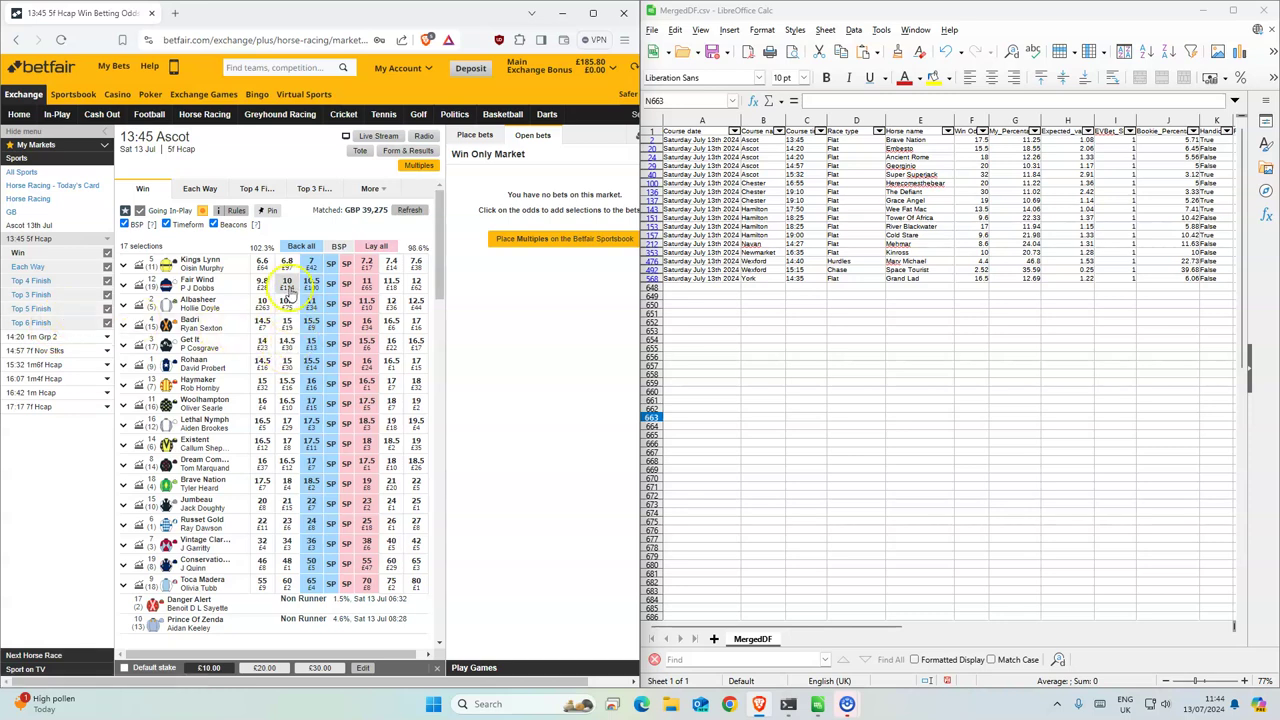
- Place a £1 back bet on Brave Nation at odds of 18.5 in the 13:45 Ascot win market
click(313, 484)
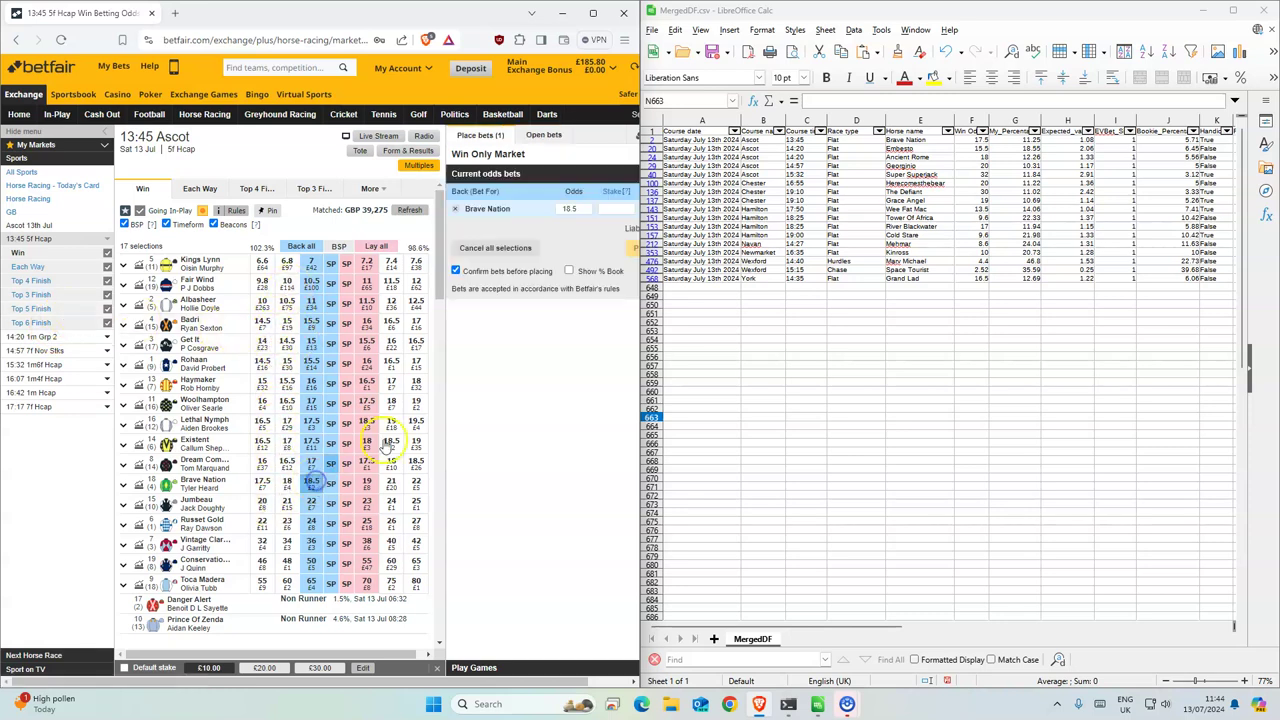
text(1)
click(630, 250)
click(629, 258)
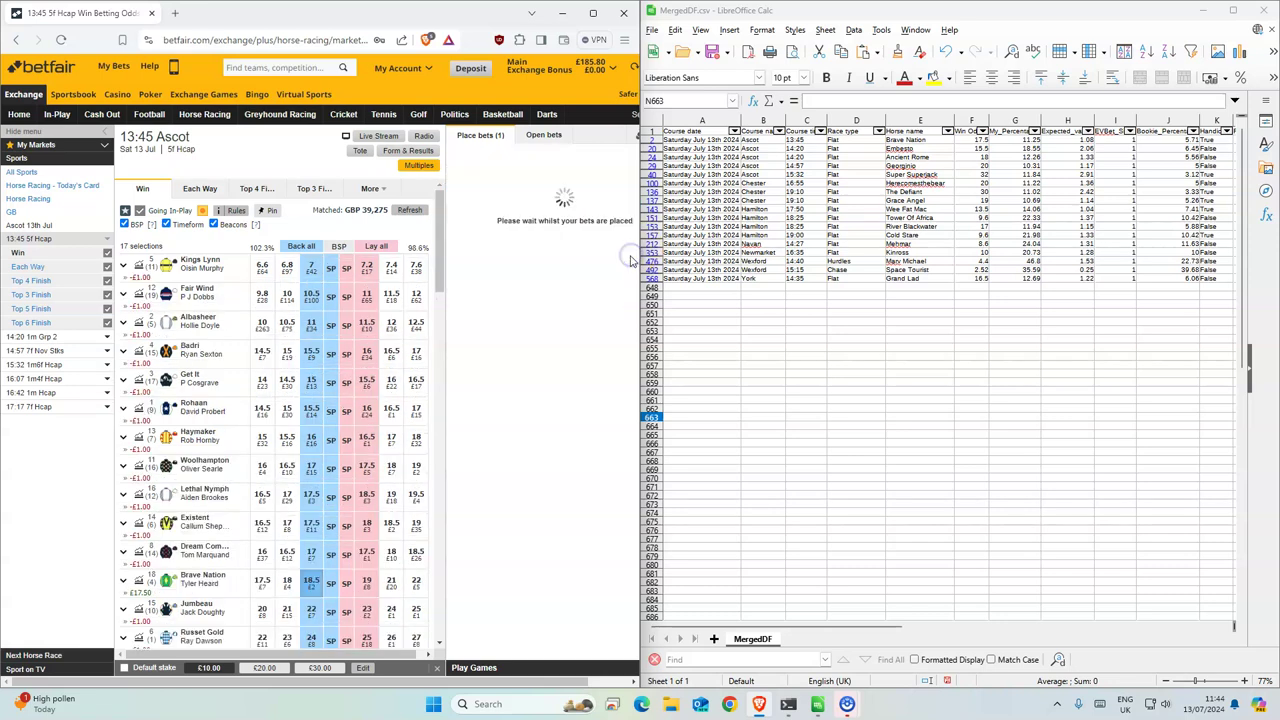
- Look up the 14:20 Ascot picks in the spreadsheet and back Embesto at 15.5 and Ancient Rome at 18 for £1 each
drag(800, 149, 925, 162)
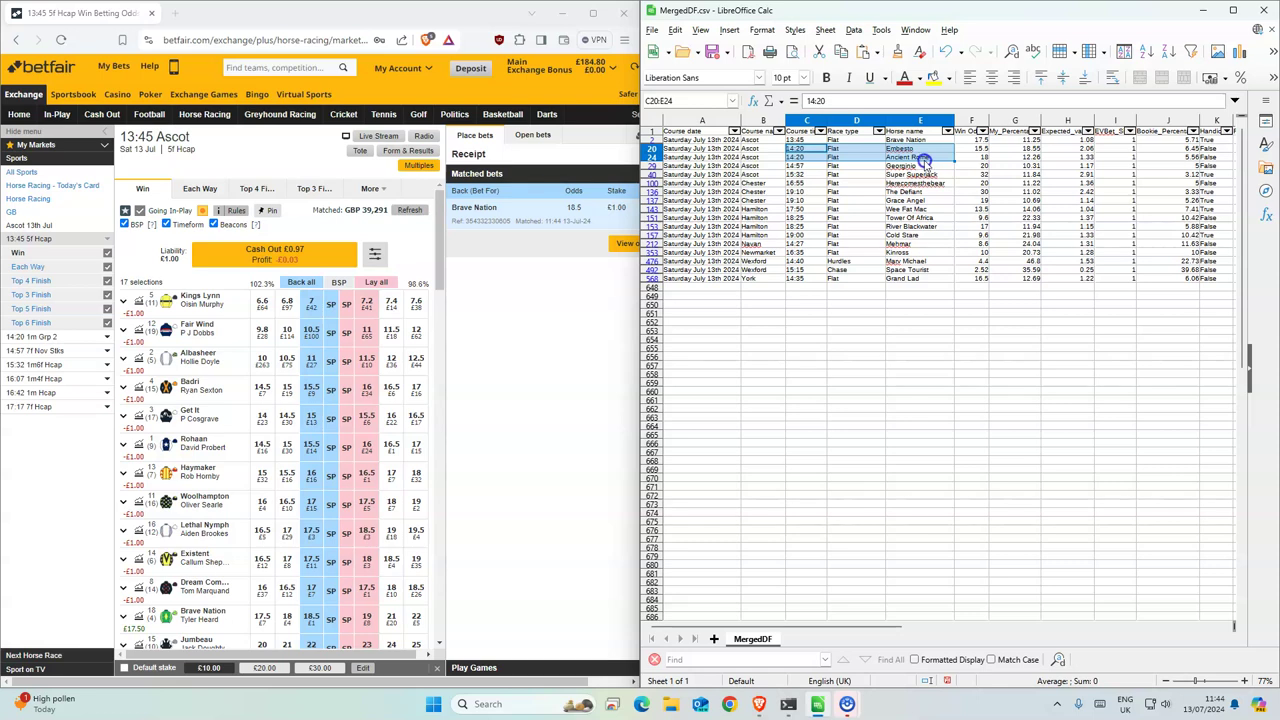
click(30, 337)
click(367, 290)
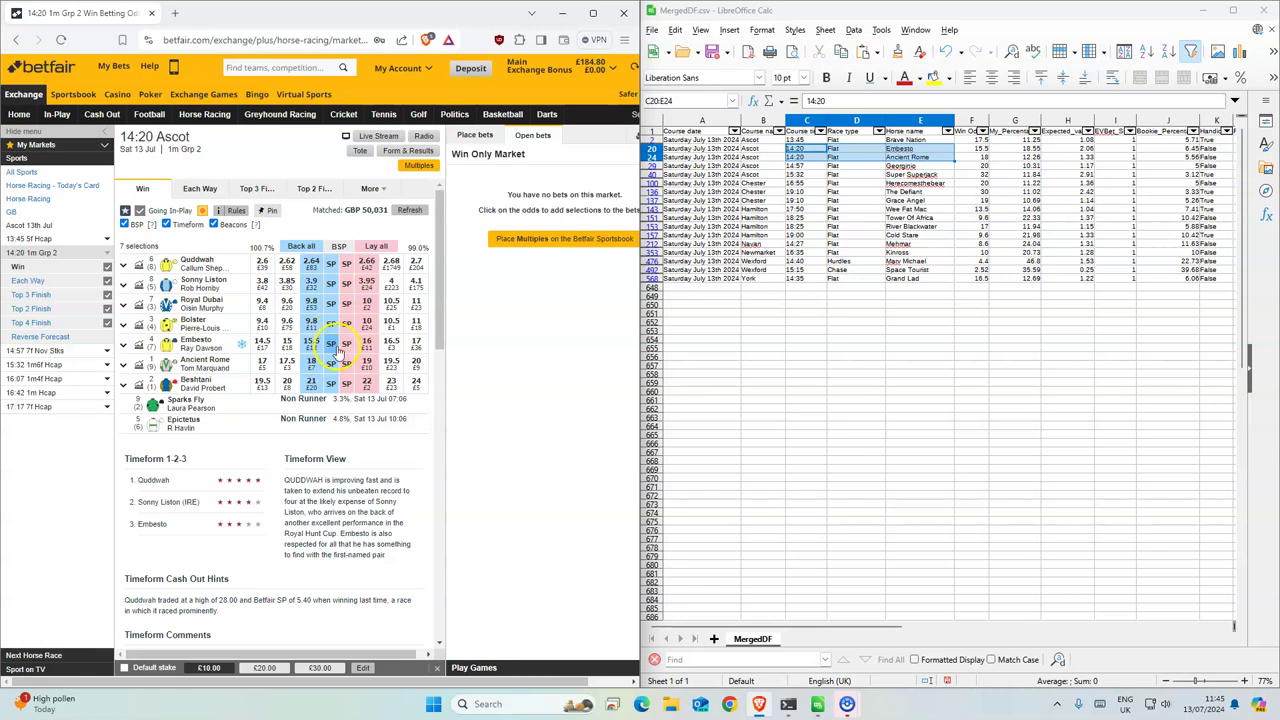
click(314, 344)
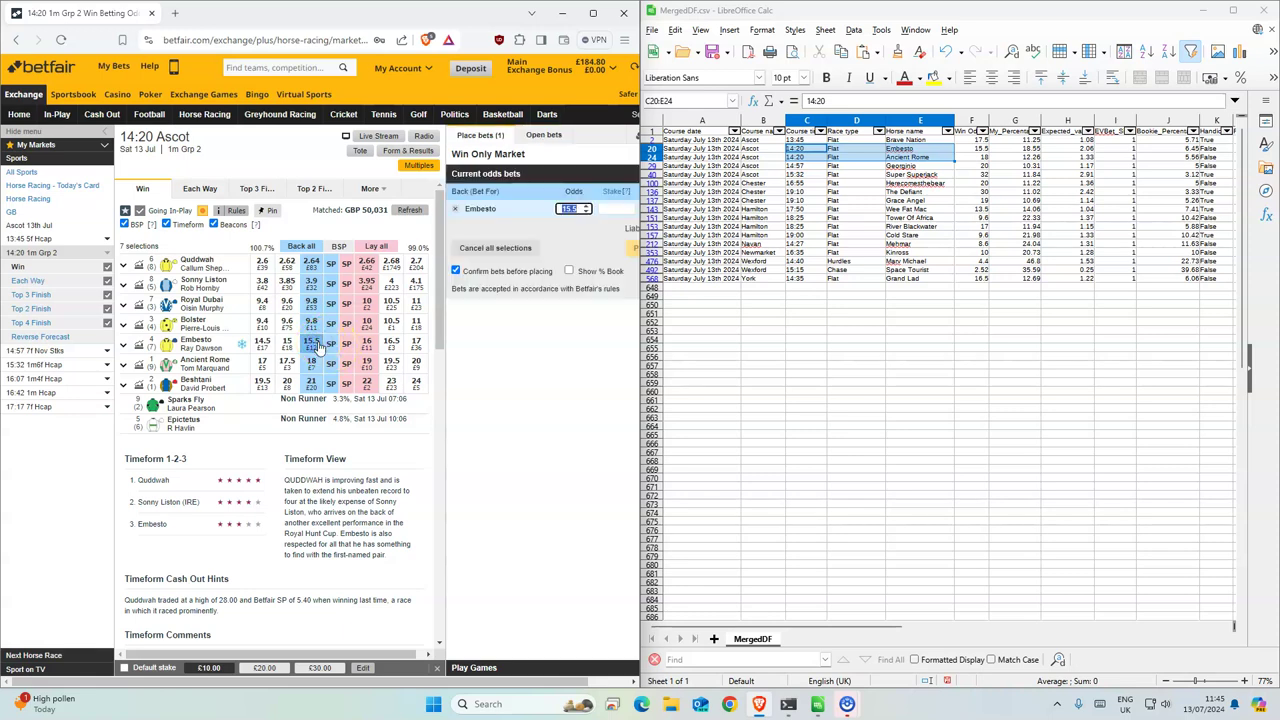
click(312, 362)
click(608, 208)
text(1)
click(612, 226)
click(632, 262)
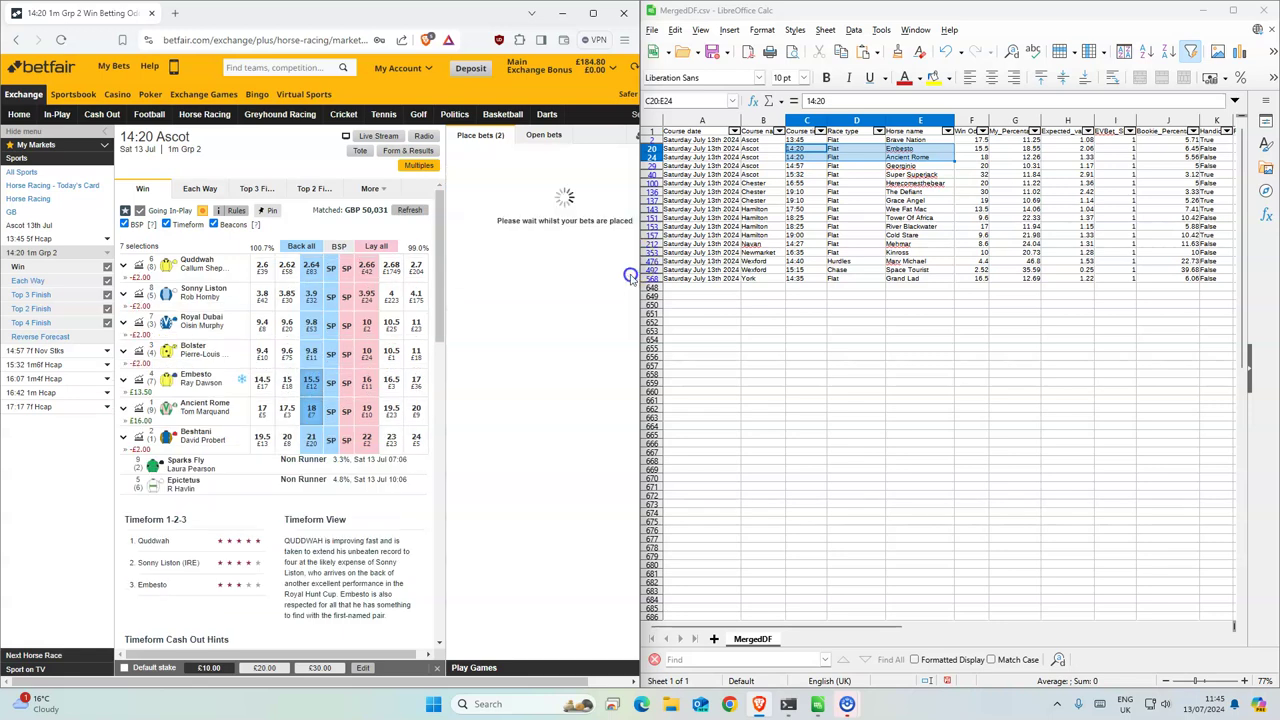
- Mark Georginio's spreadsheet row and place a £1 back bet on it at odds of 21 in the 14:57 Ascot market
drag(815, 168, 925, 166)
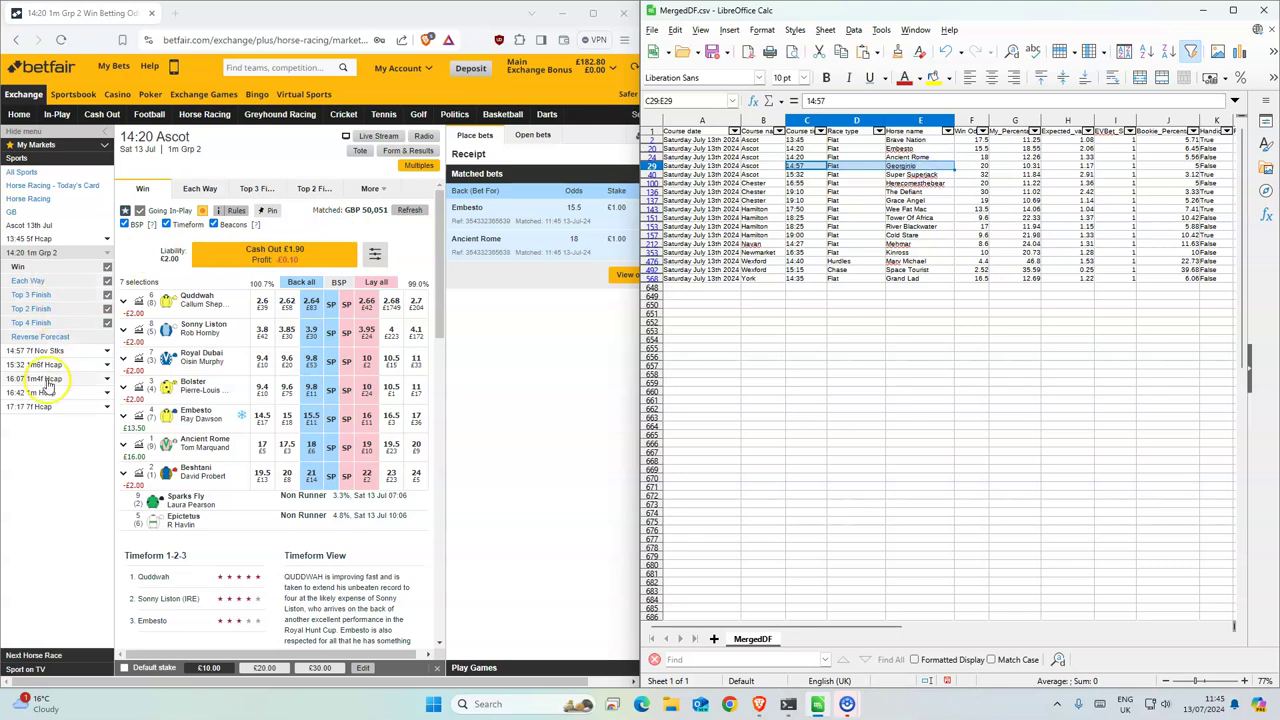
click(35, 351)
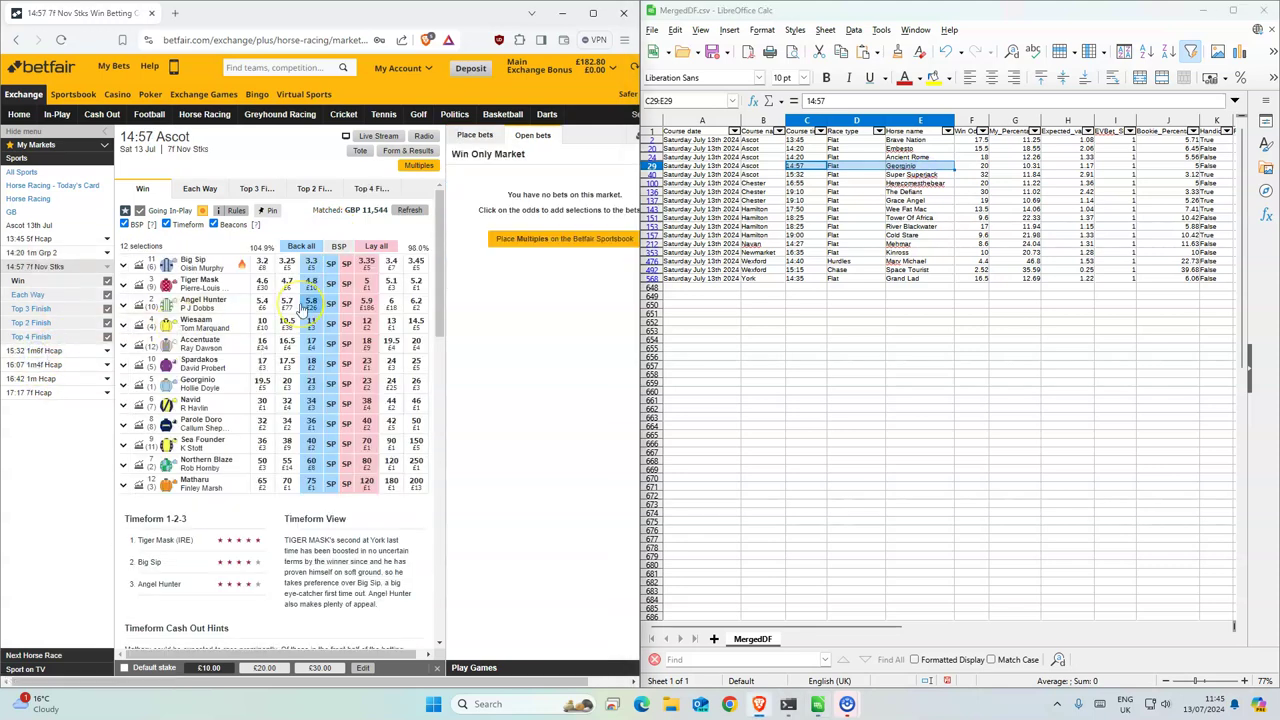
click(311, 390)
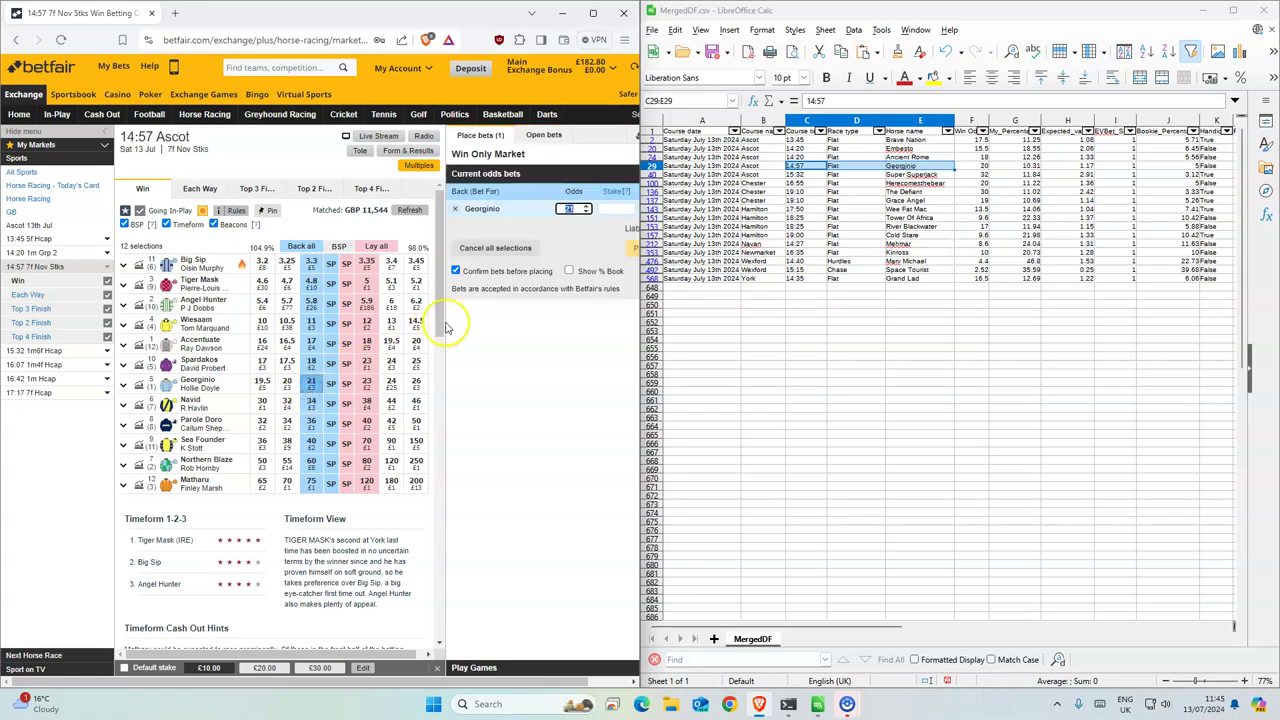
text(1)
click(632, 248)
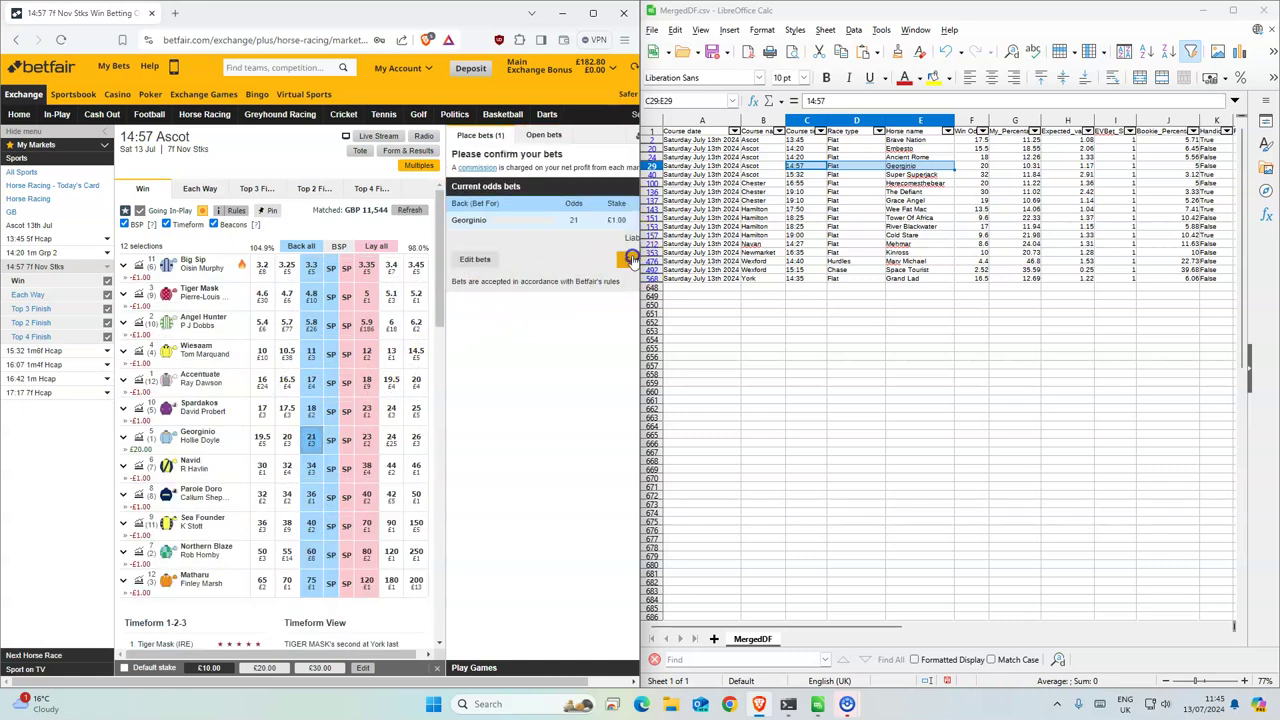
click(630, 257)
- Mark the 15:32 race in the spreadsheet and back Super Superjack for £1 at odds of 40 in that Ascot market
click(806, 175)
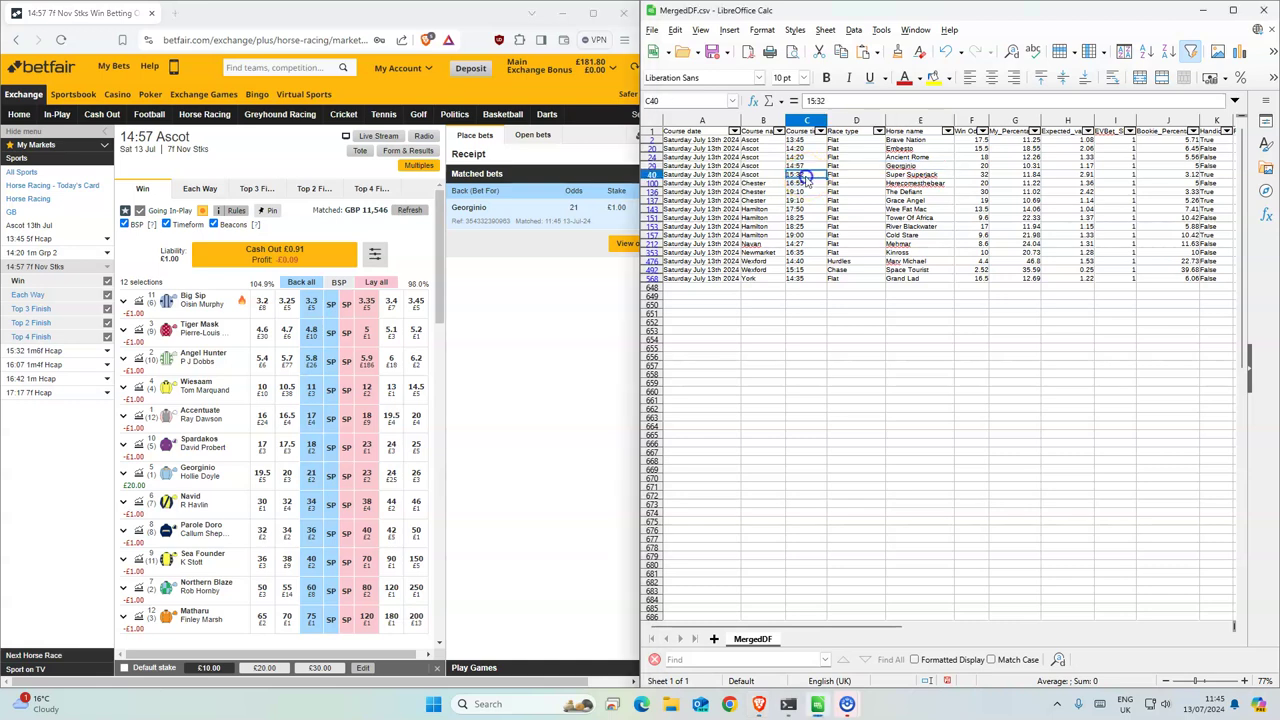
click(40, 351)
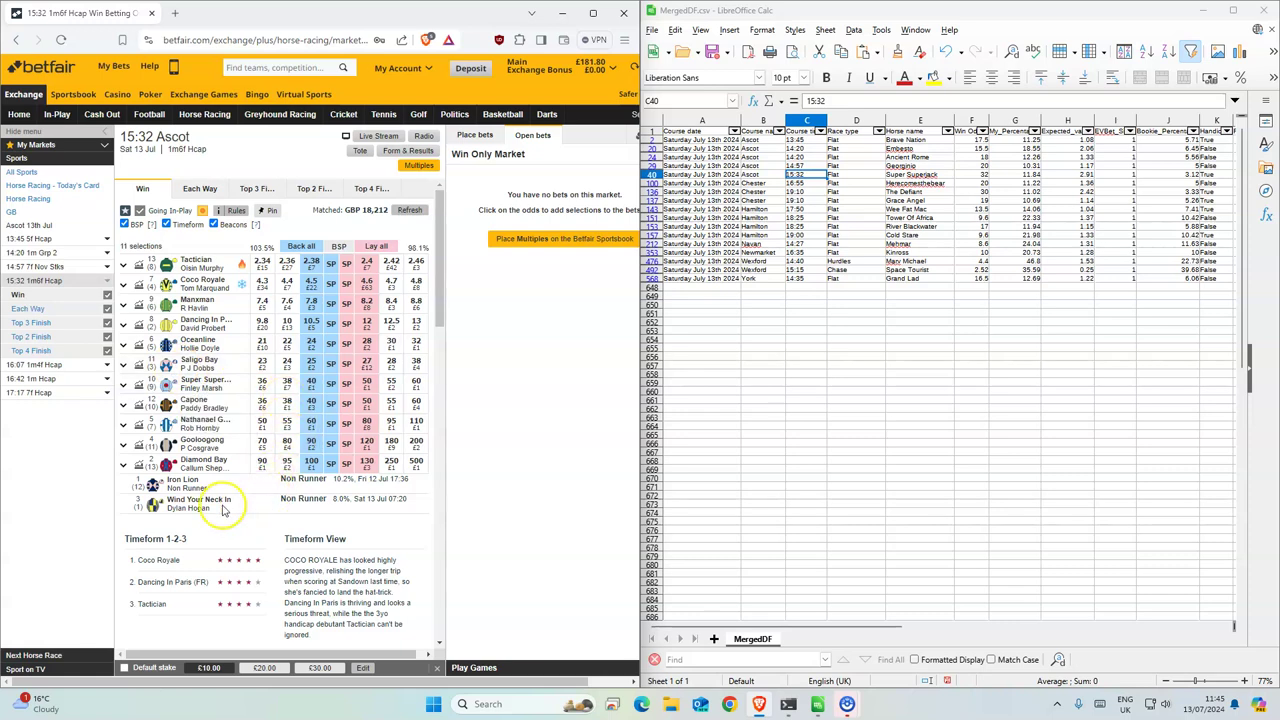
click(311, 386)
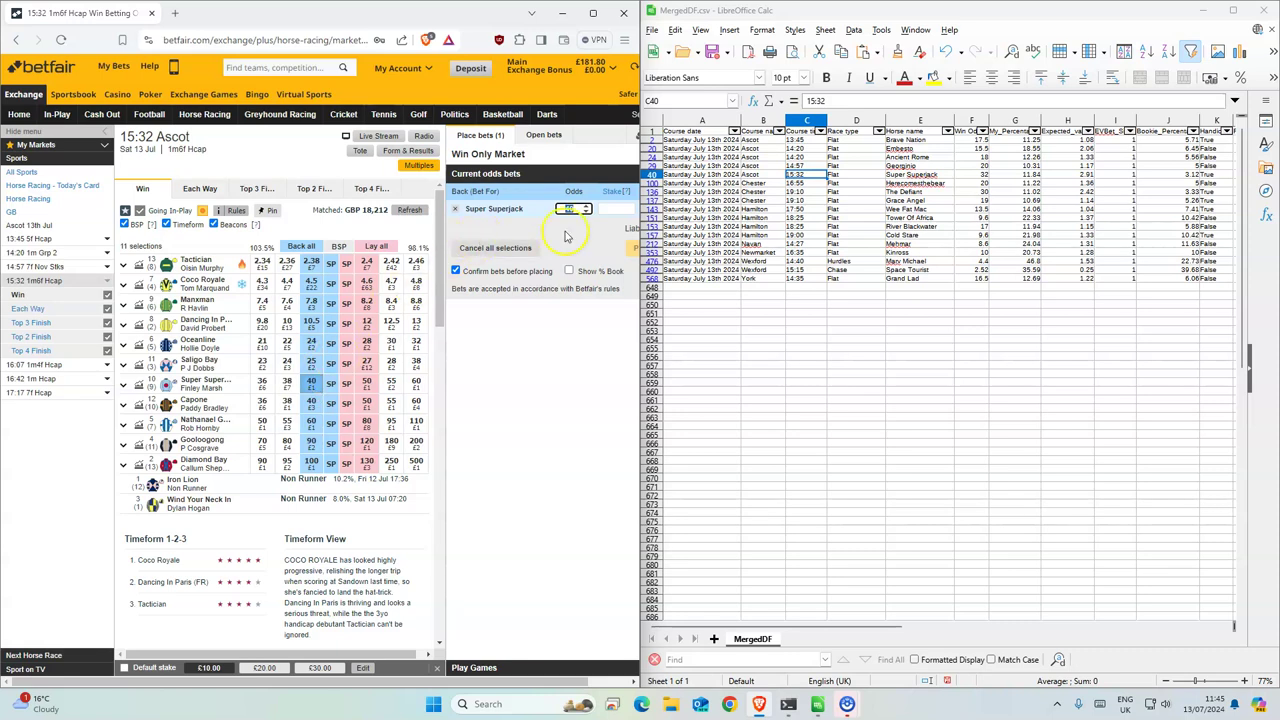
click(628, 248)
click(628, 249)
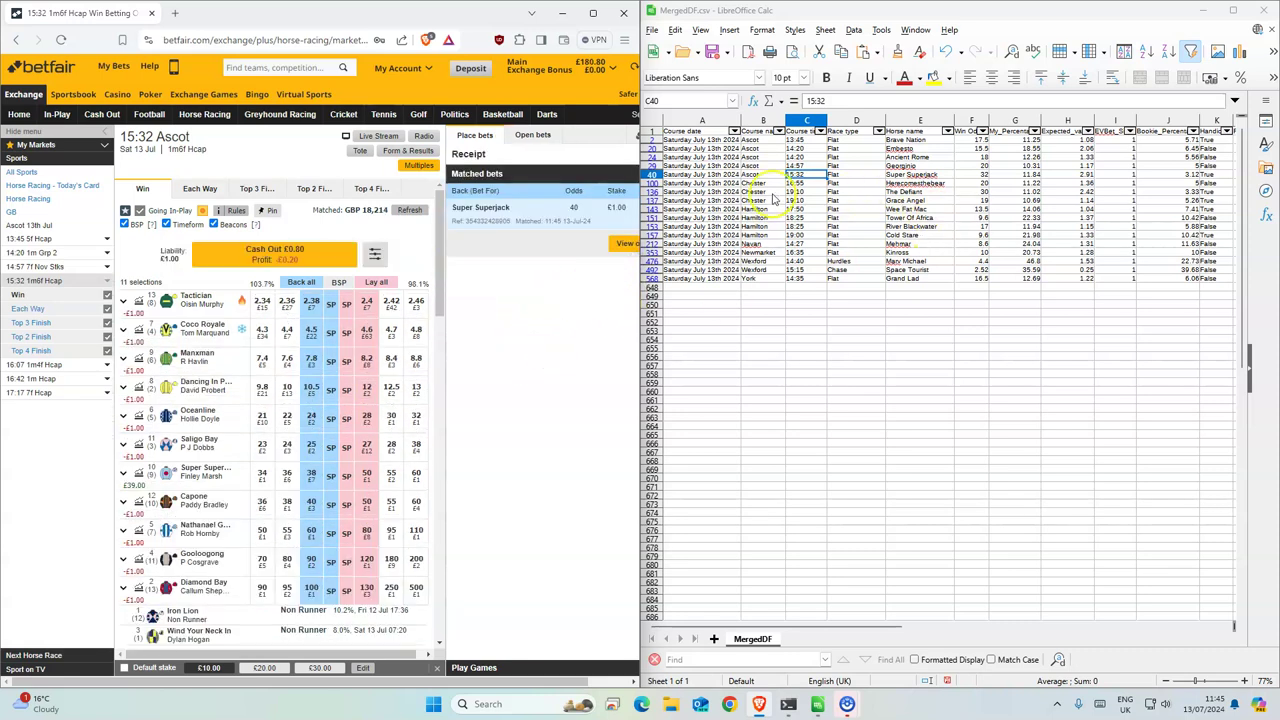
- Open the 16:55 Chester race from the horse racing schedule and back Herecomesthebear for £1 at odds of 28
drag(790, 186, 846, 193)
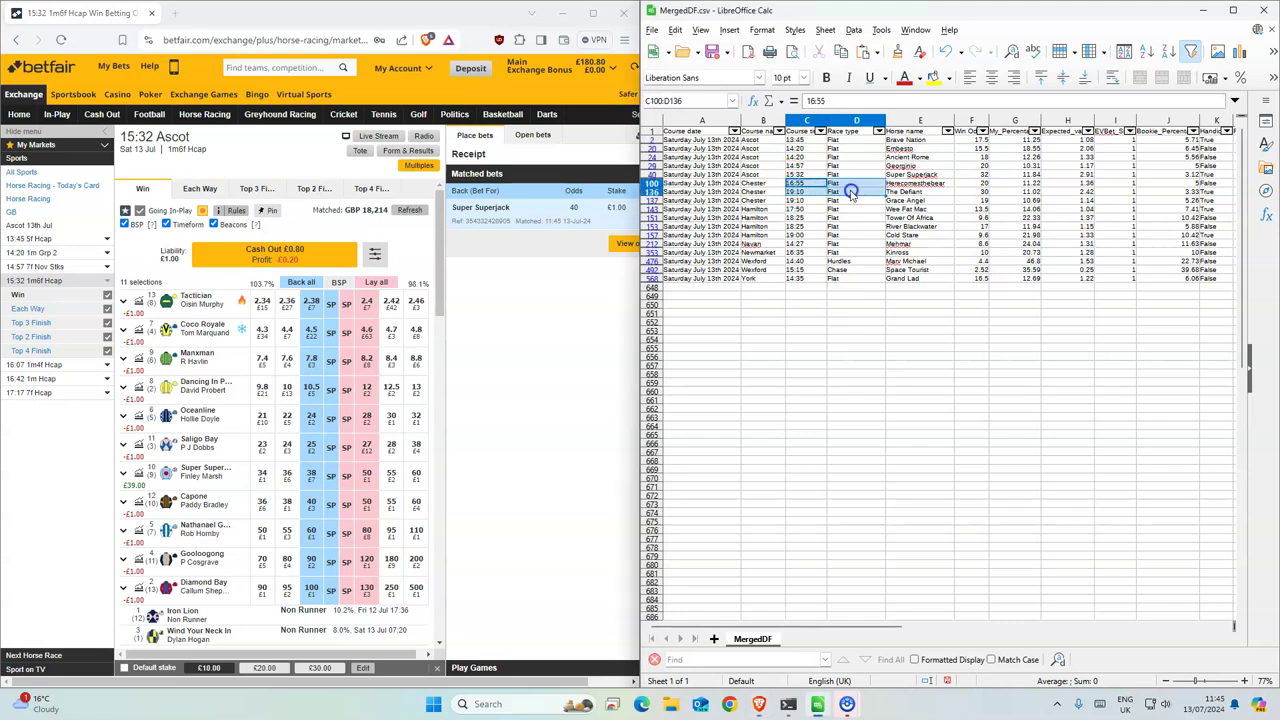
click(204, 114)
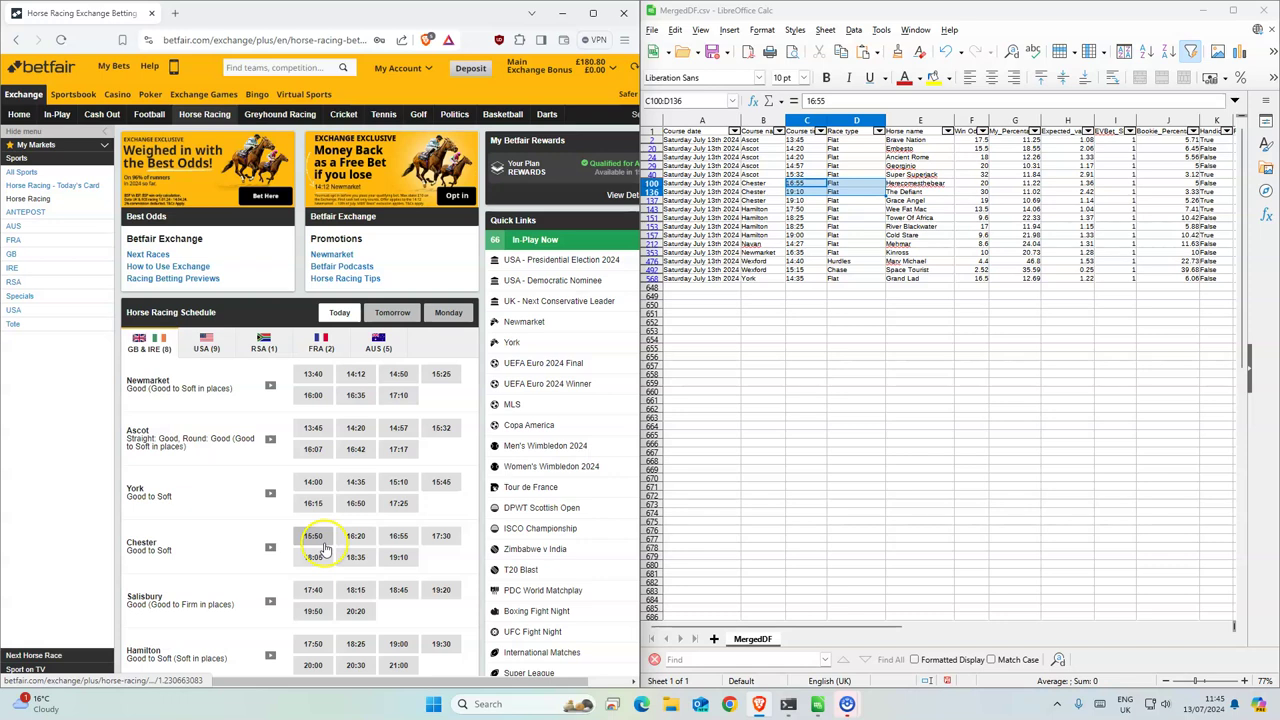
click(398, 536)
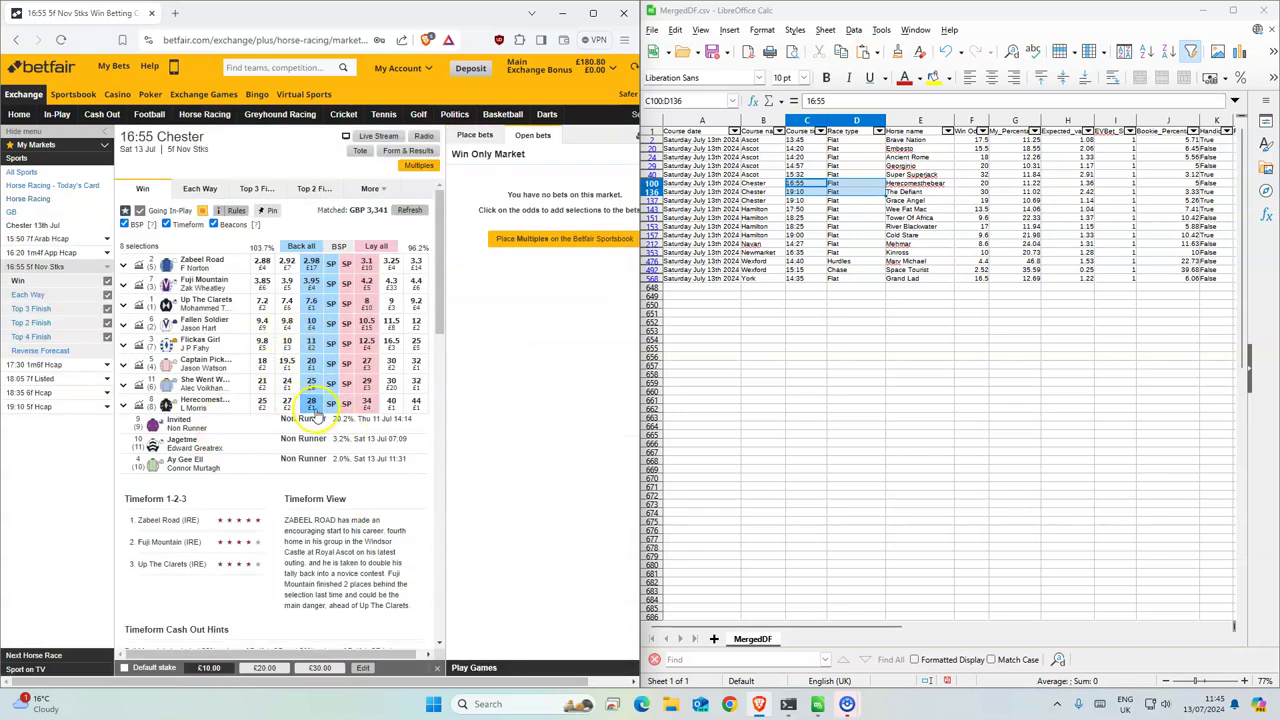
click(312, 405)
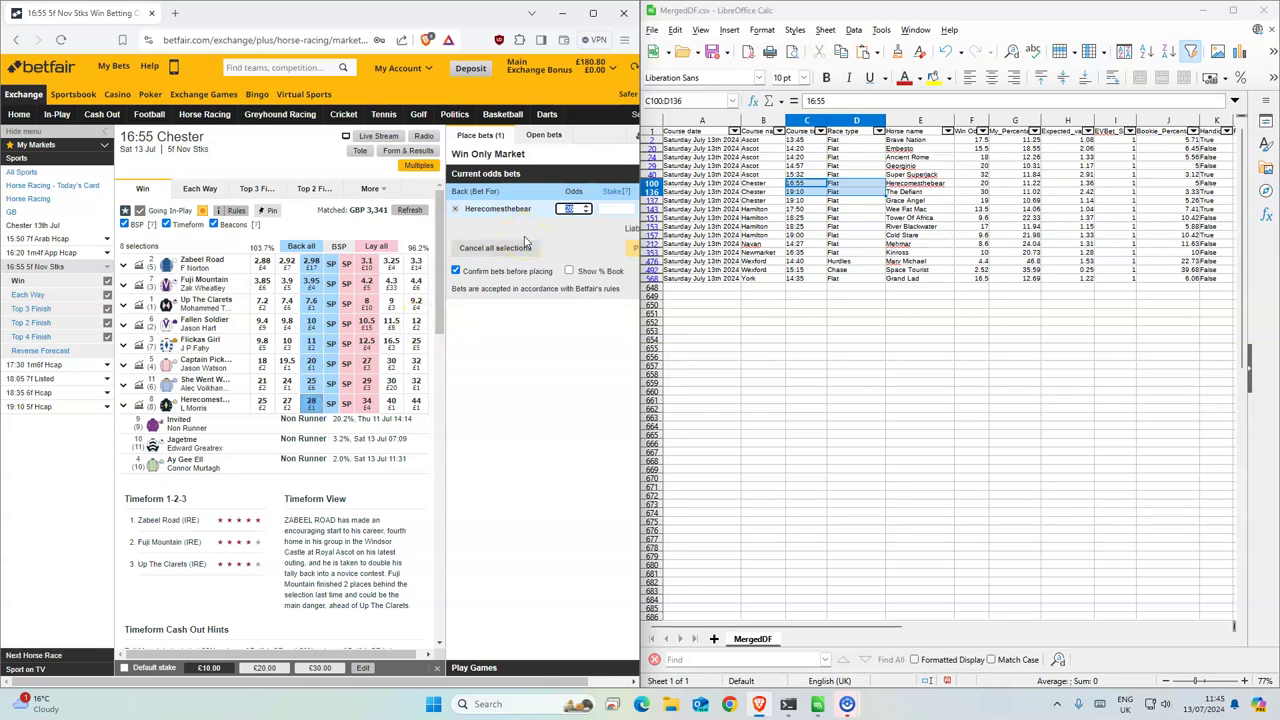
click(614, 208)
text(1)
click(634, 247)
click(628, 248)
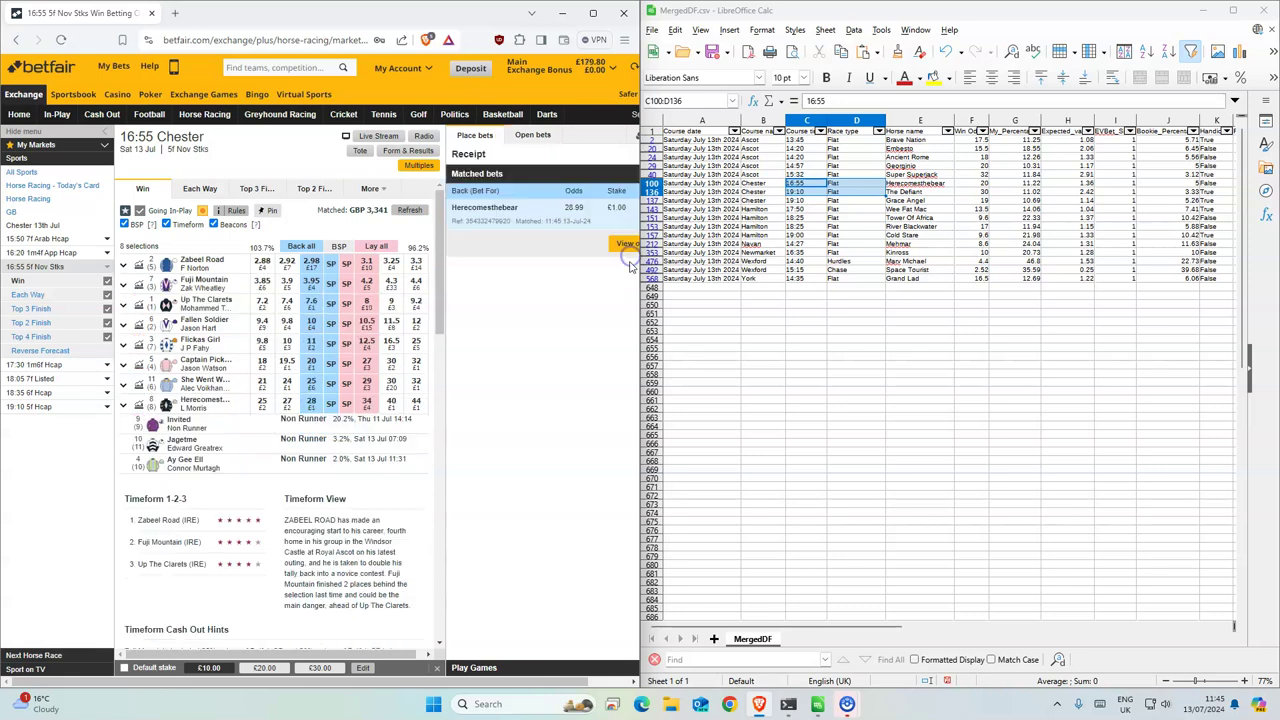
- Mark the 19:10 Chester picks in the spreadsheet and back The Defiant at 34 and Grace Angel at 18 for £1 each
click(820, 192)
drag(799, 197, 931, 201)
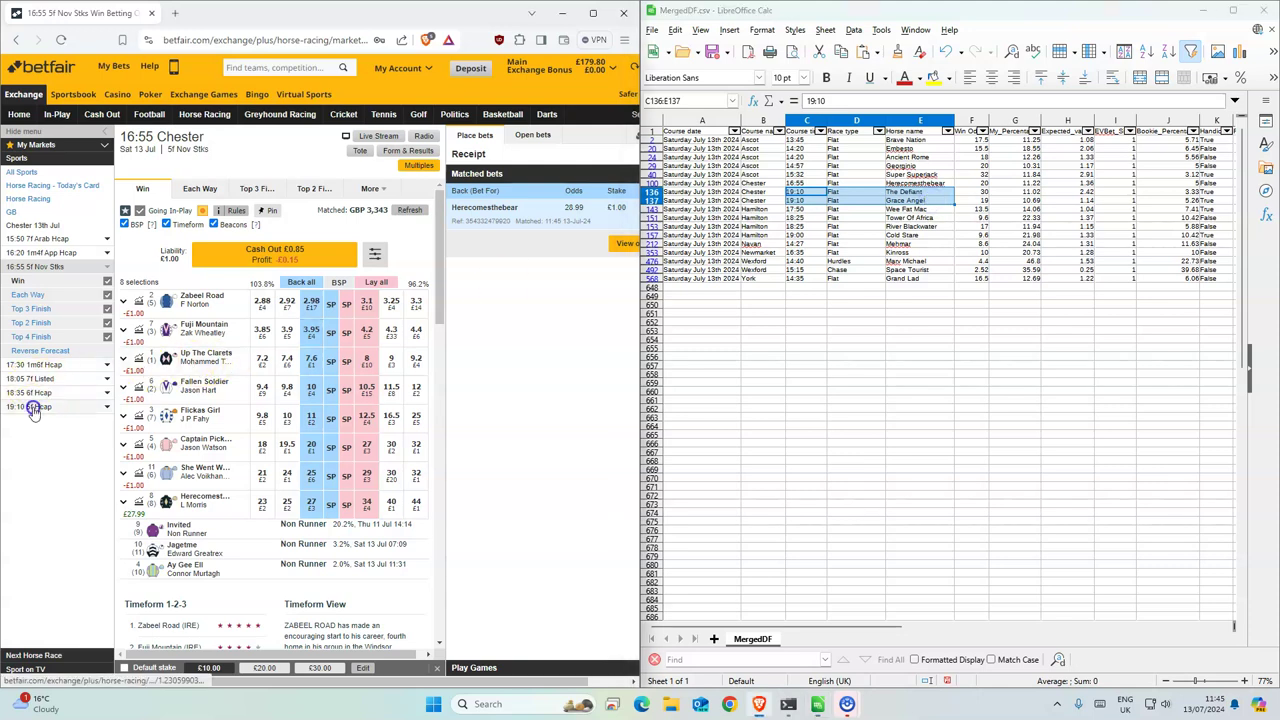
click(30, 406)
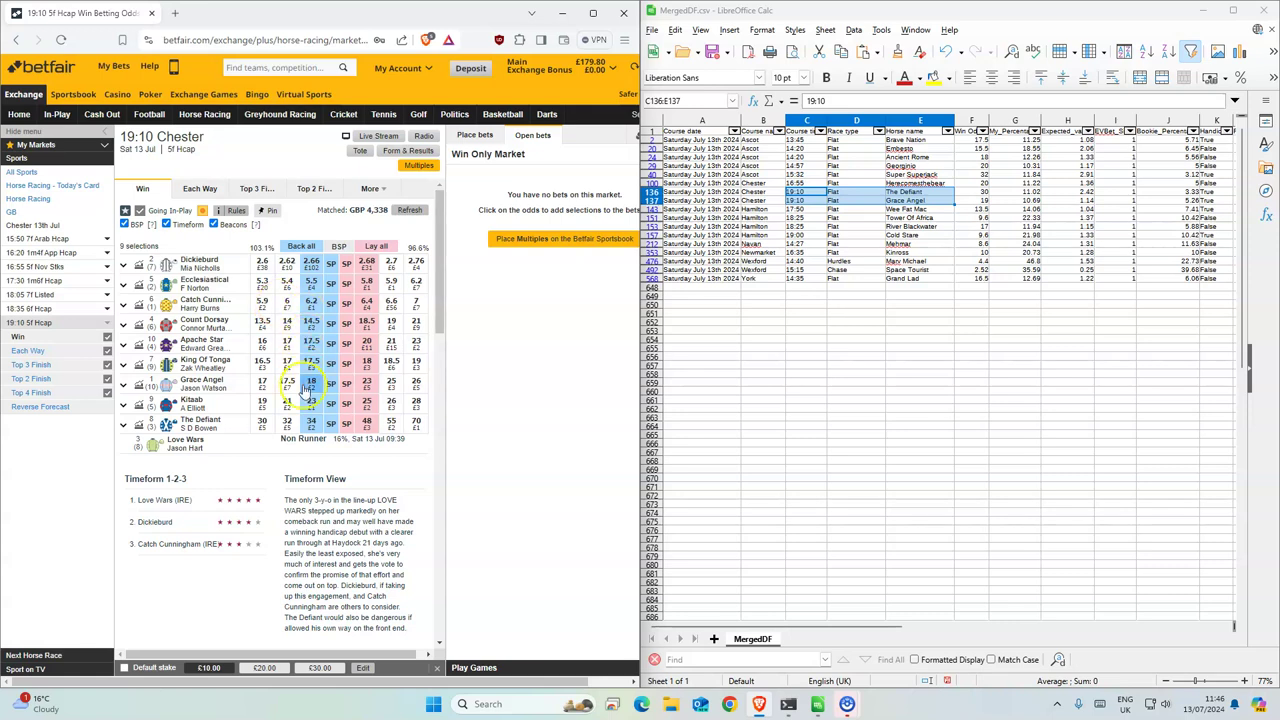
click(311, 426)
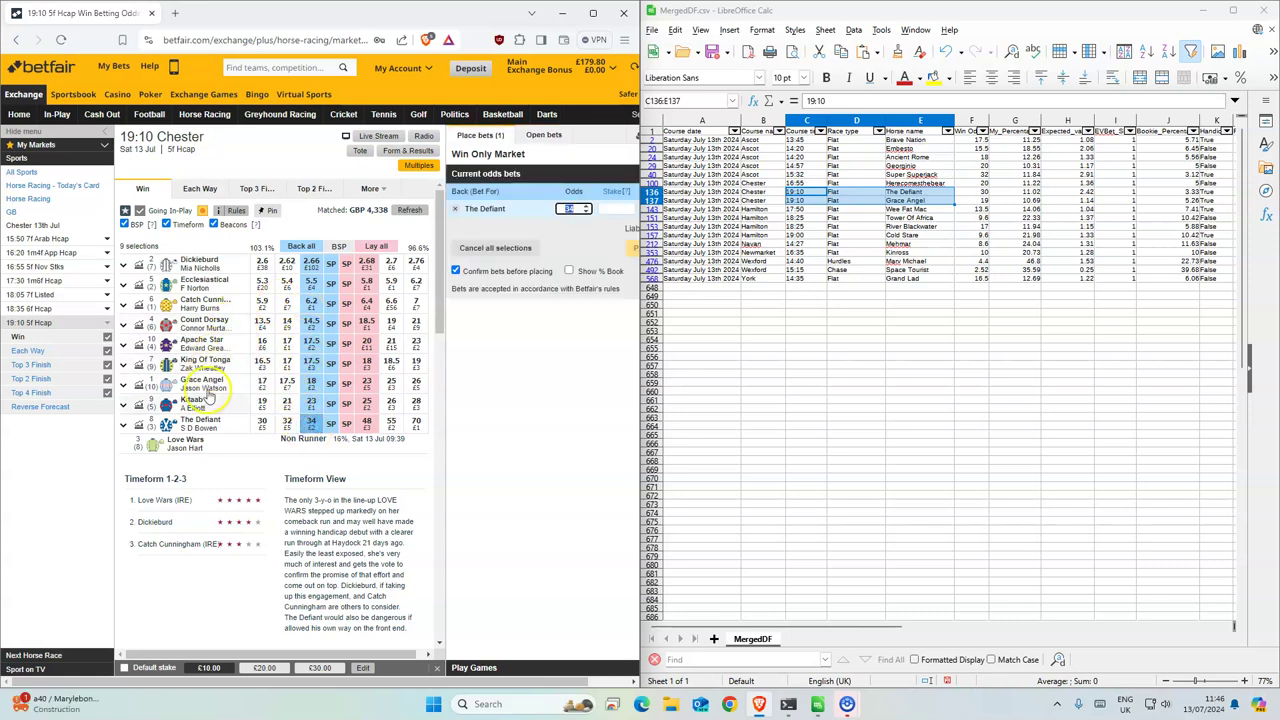
click(312, 384)
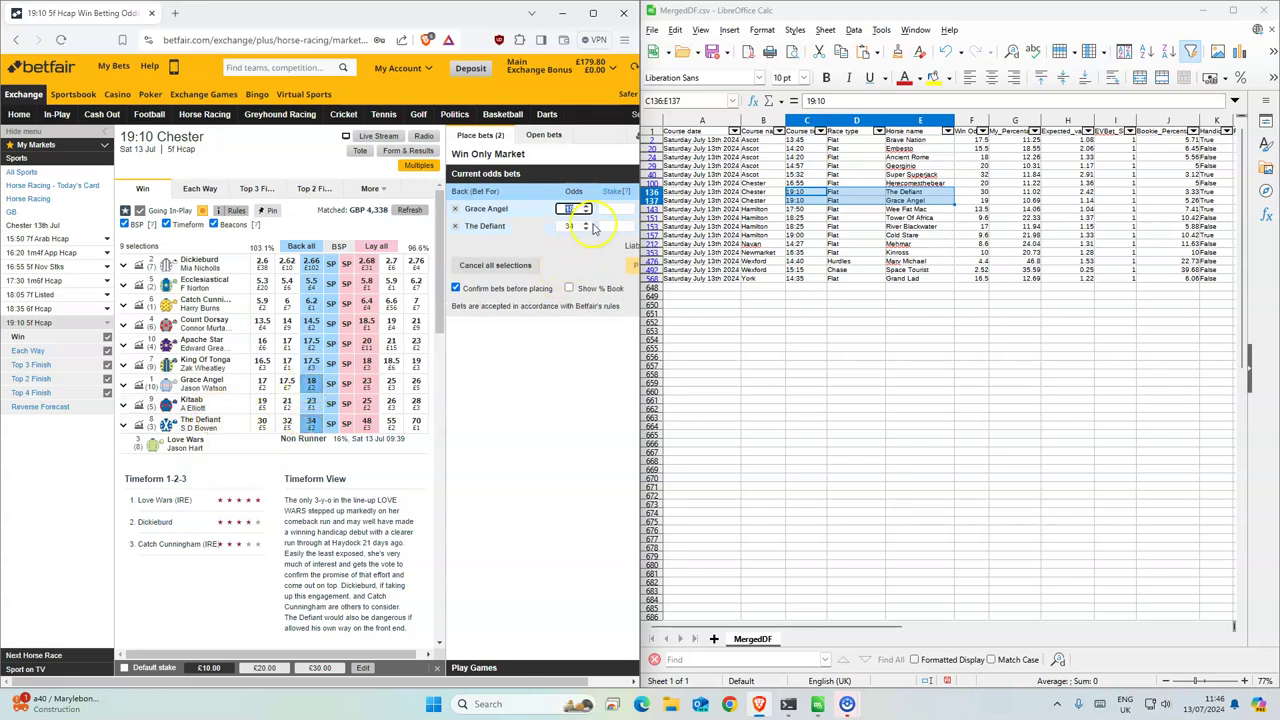
click(615, 209)
text(1)
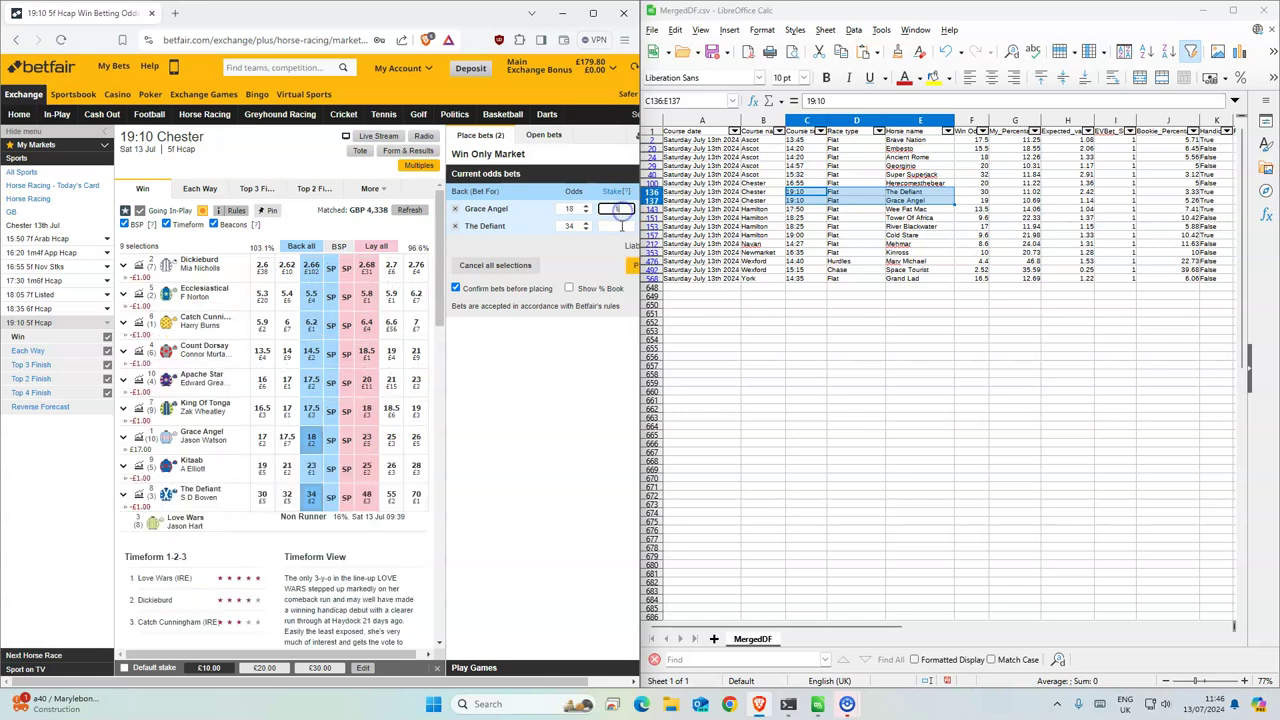
click(628, 265)
click(628, 268)
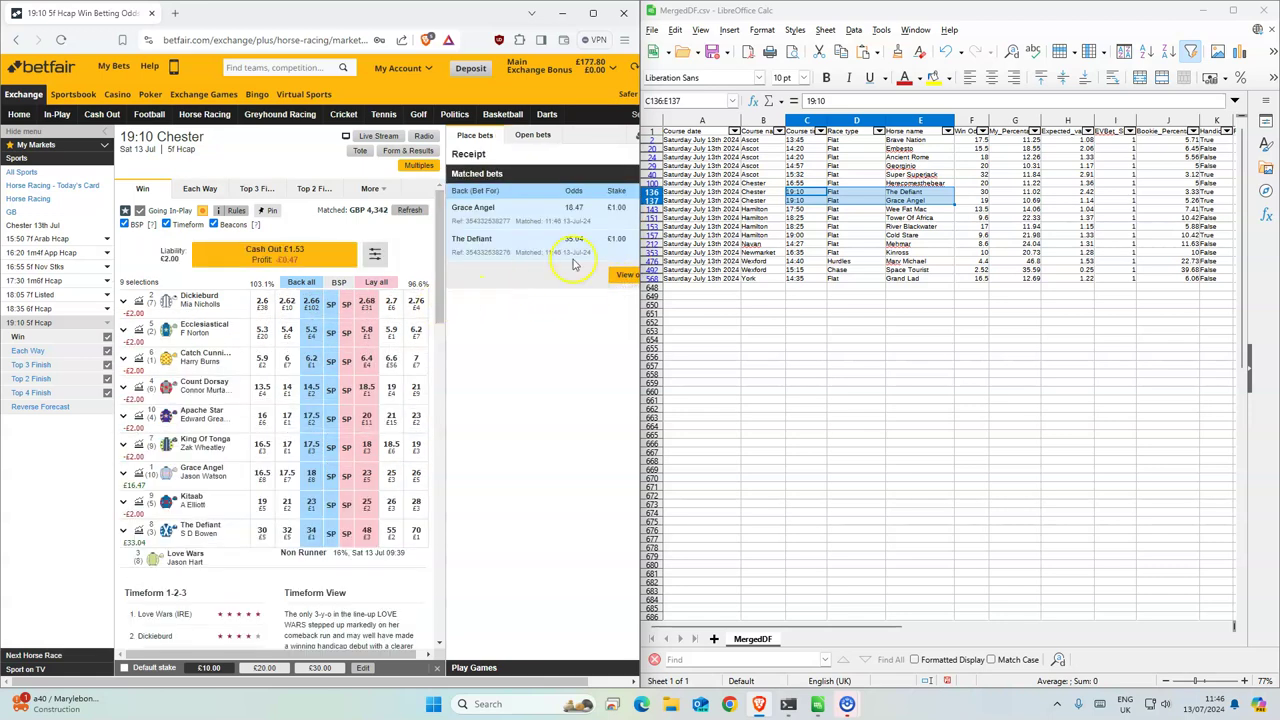
- Open the 17:50 Hamilton race from the horse racing schedule and back Wee Fat Mac for £1 at odds of 17
click(765, 209)
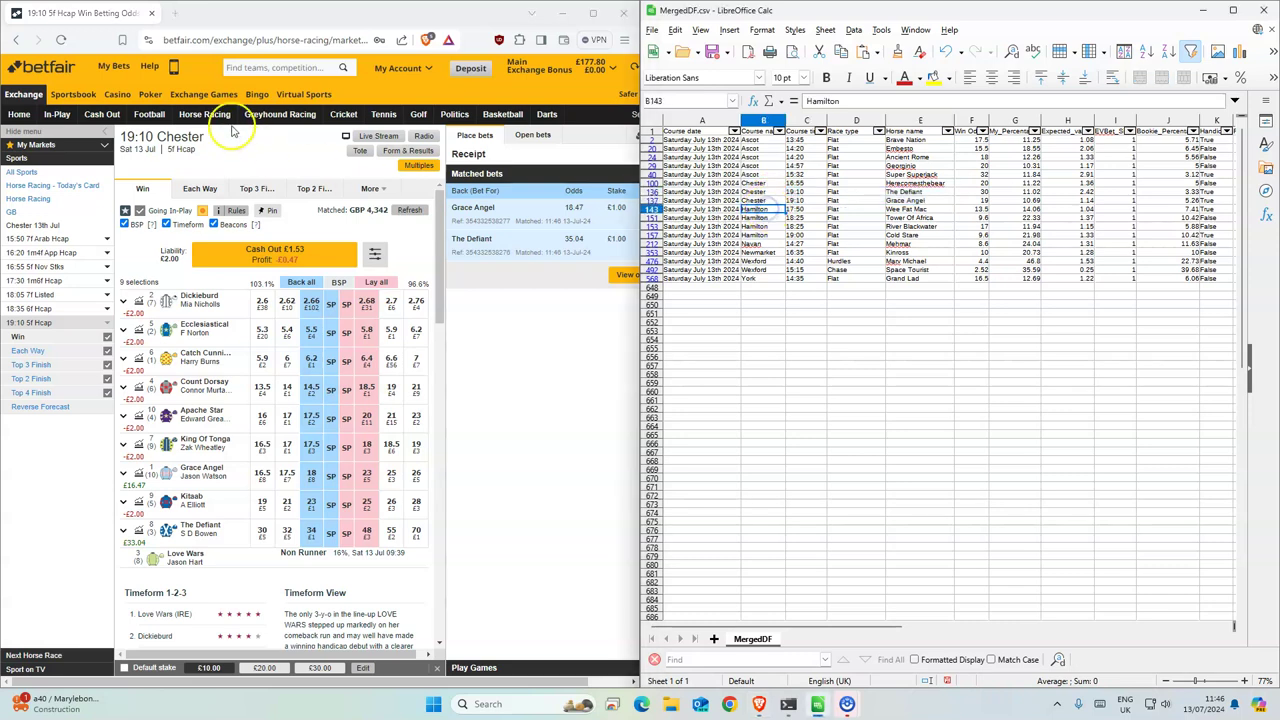
click(204, 114)
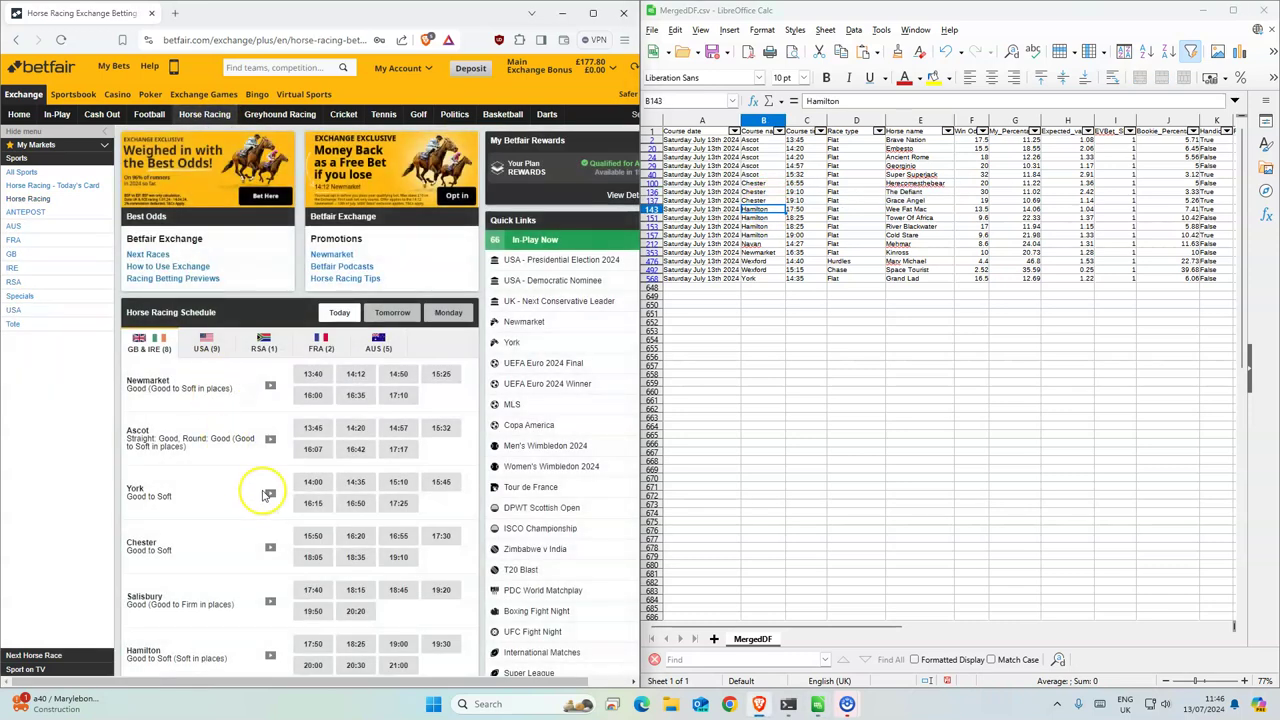
scroll(262, 500, down, 1)
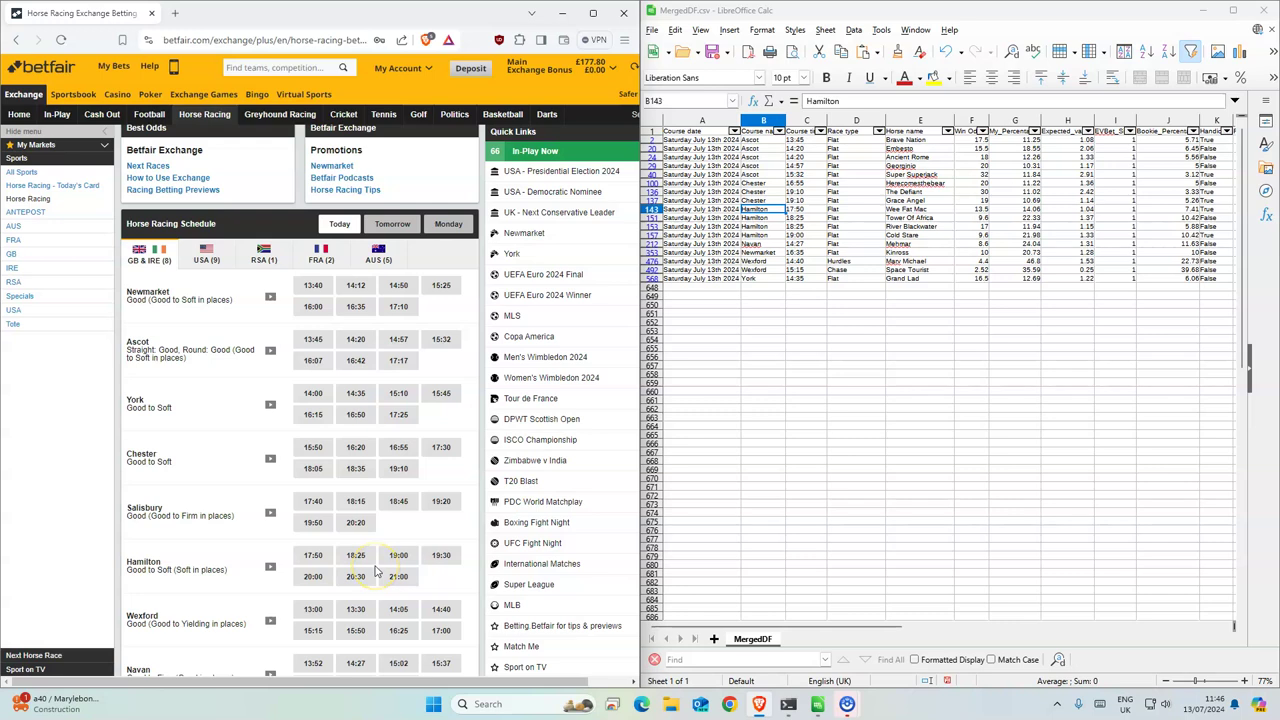
click(313, 555)
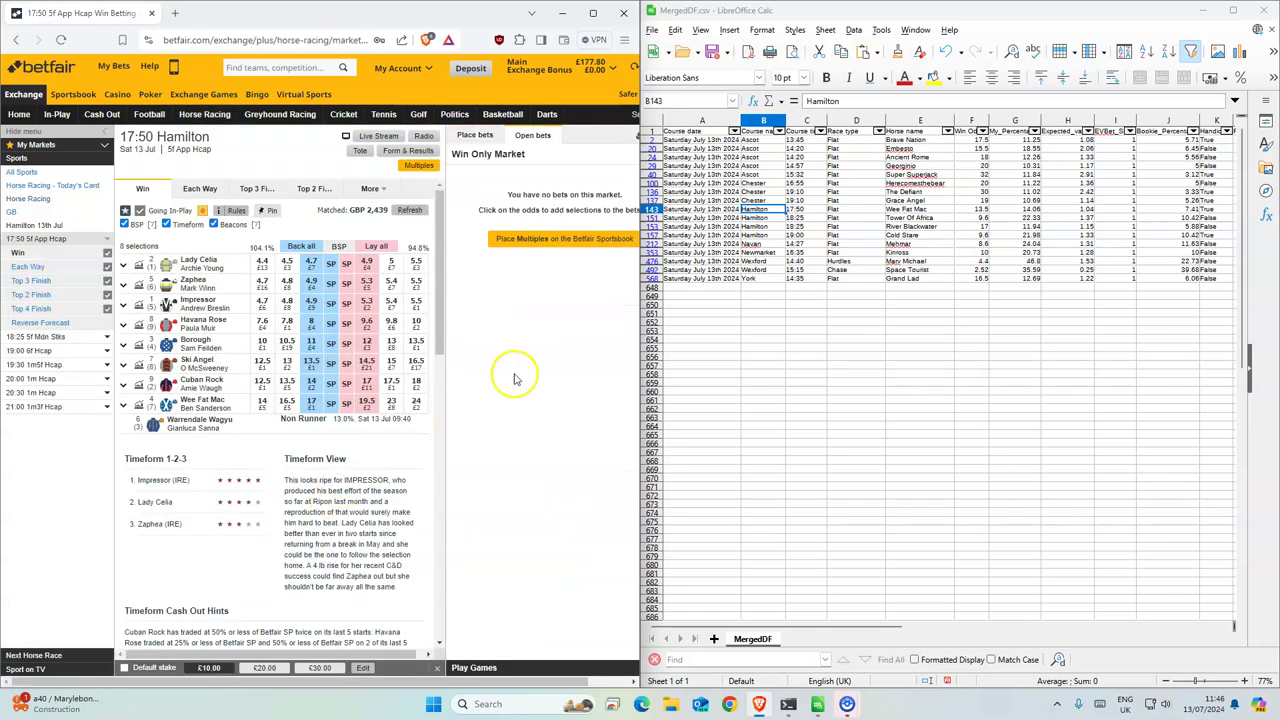
click(914, 209)
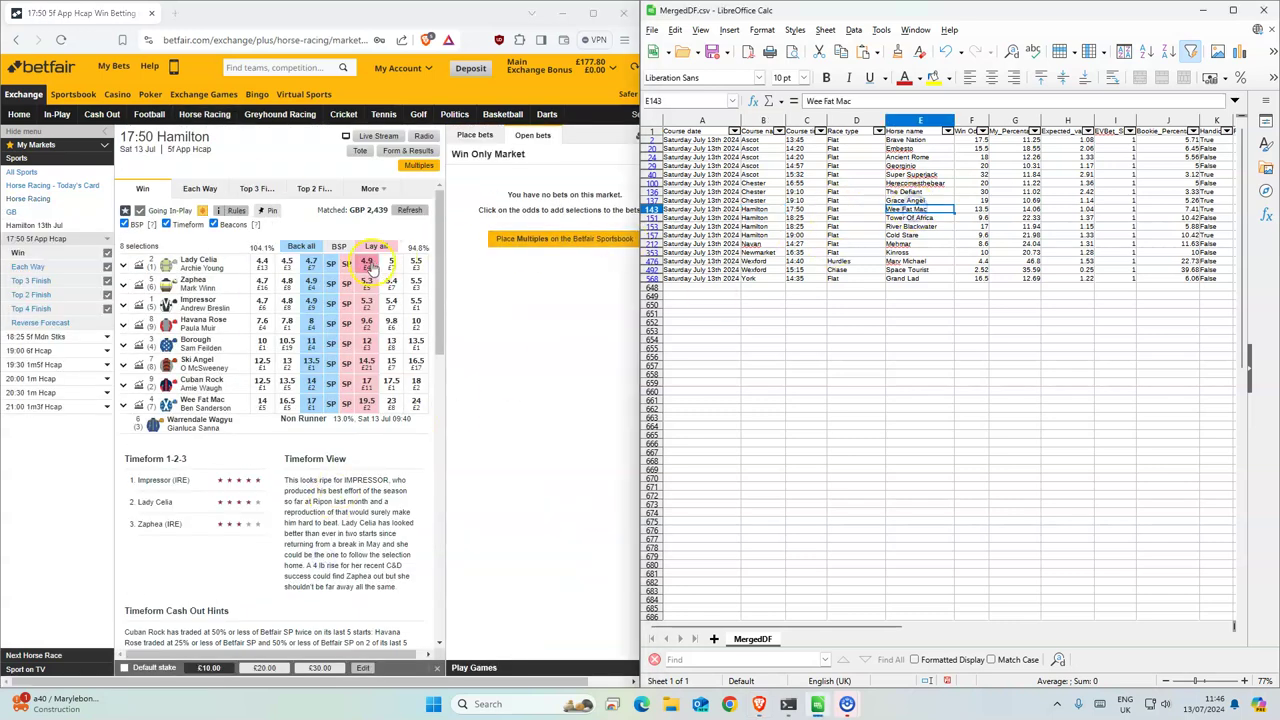
click(316, 404)
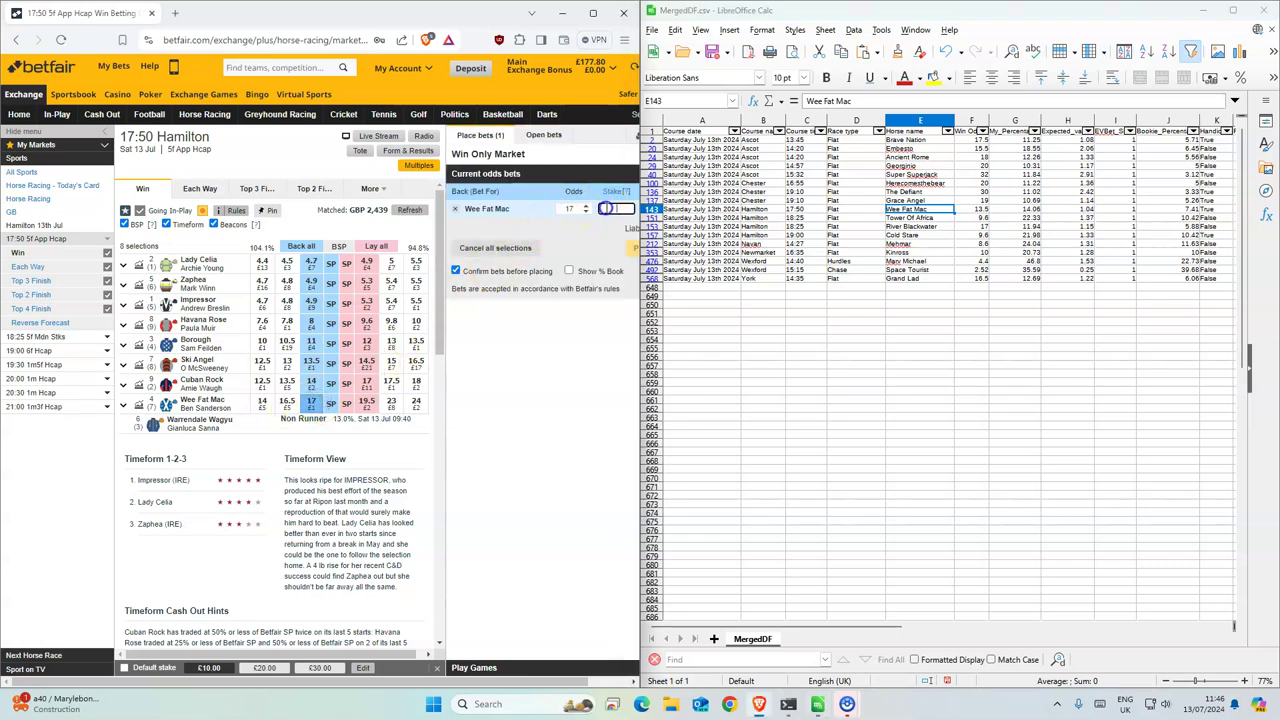
text(1)
click(636, 247)
click(634, 250)
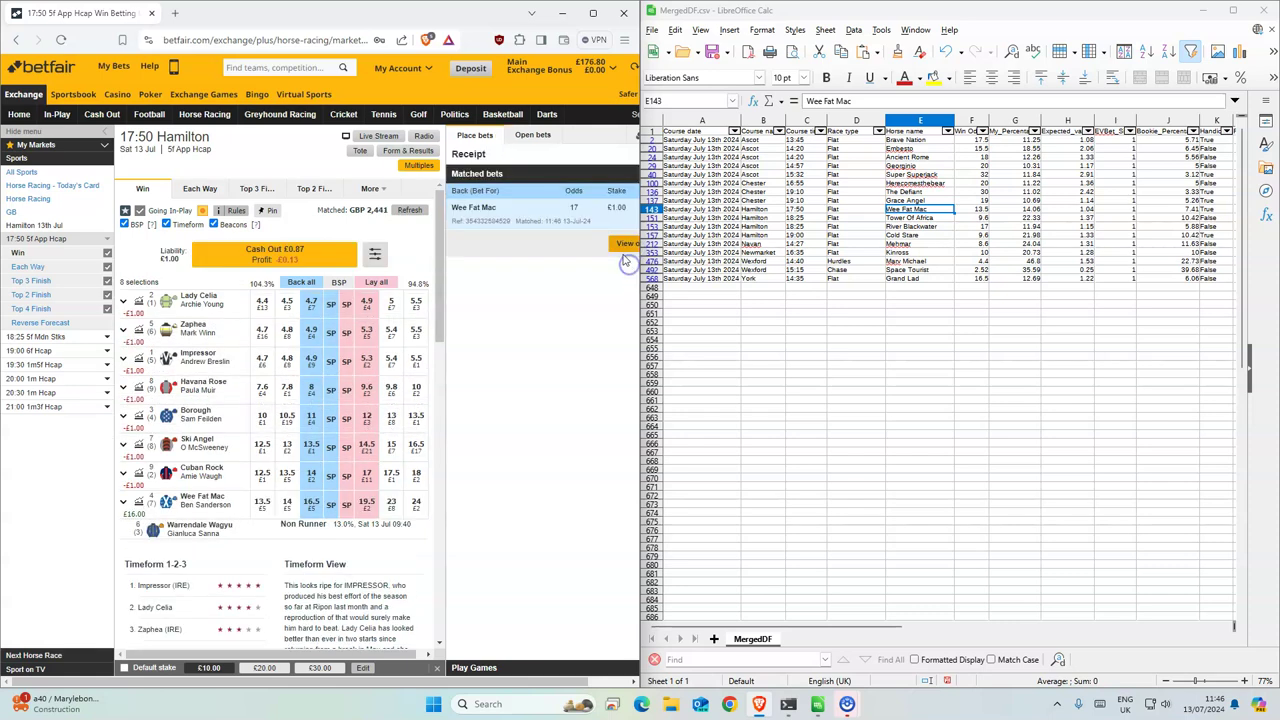
- Mark the two 18:25 Hamilton picks in the spreadsheet and open that race's win market
drag(983, 216, 905, 213)
click(211, 174)
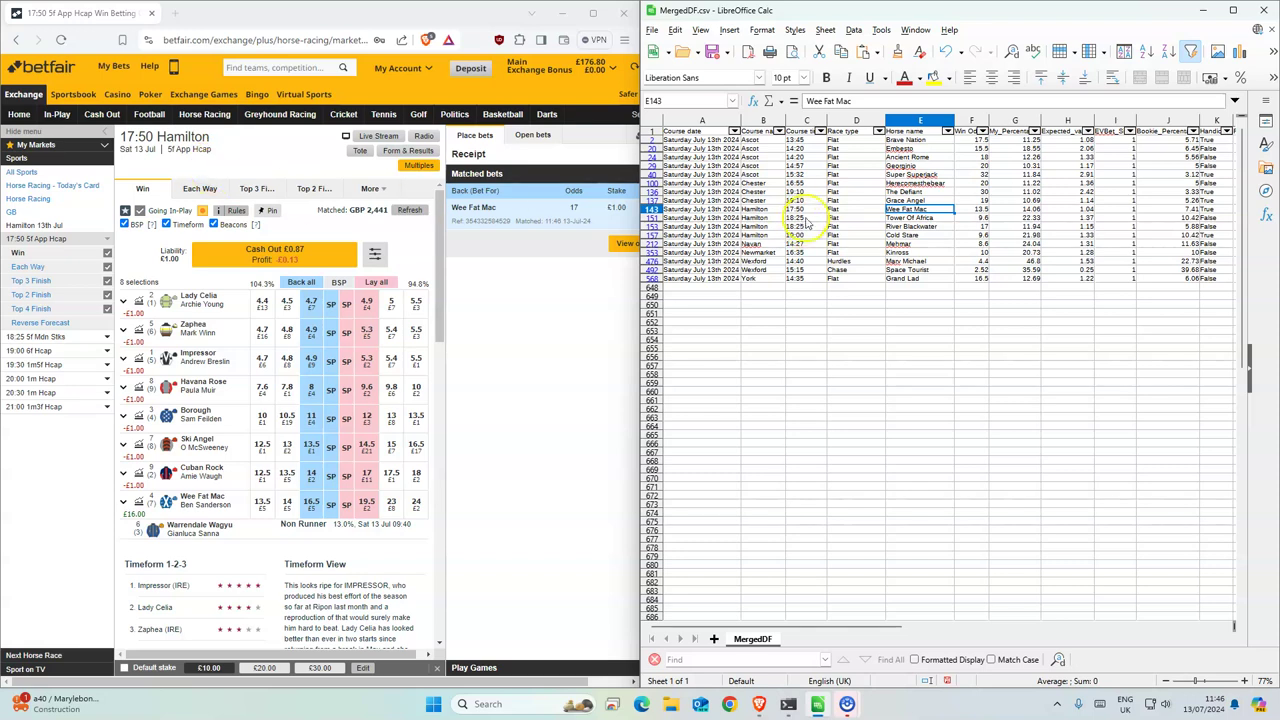
drag(806, 218, 918, 226)
click(30, 352)
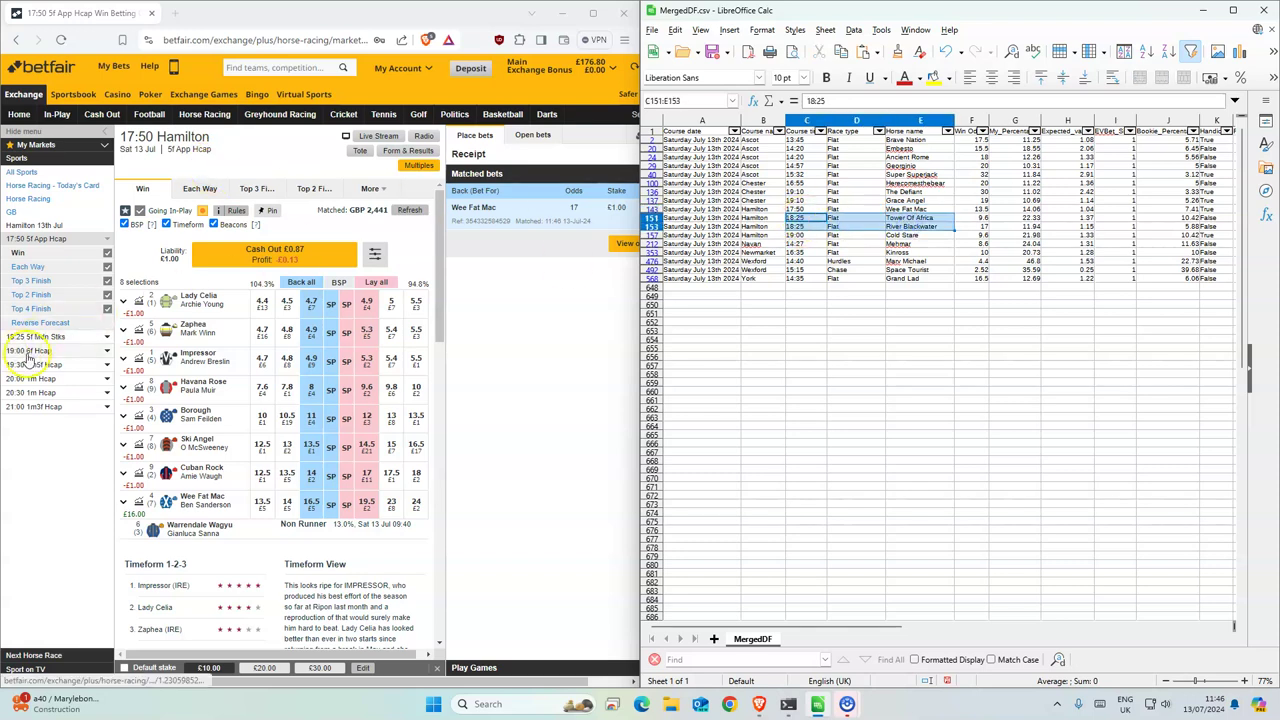
click(35, 338)
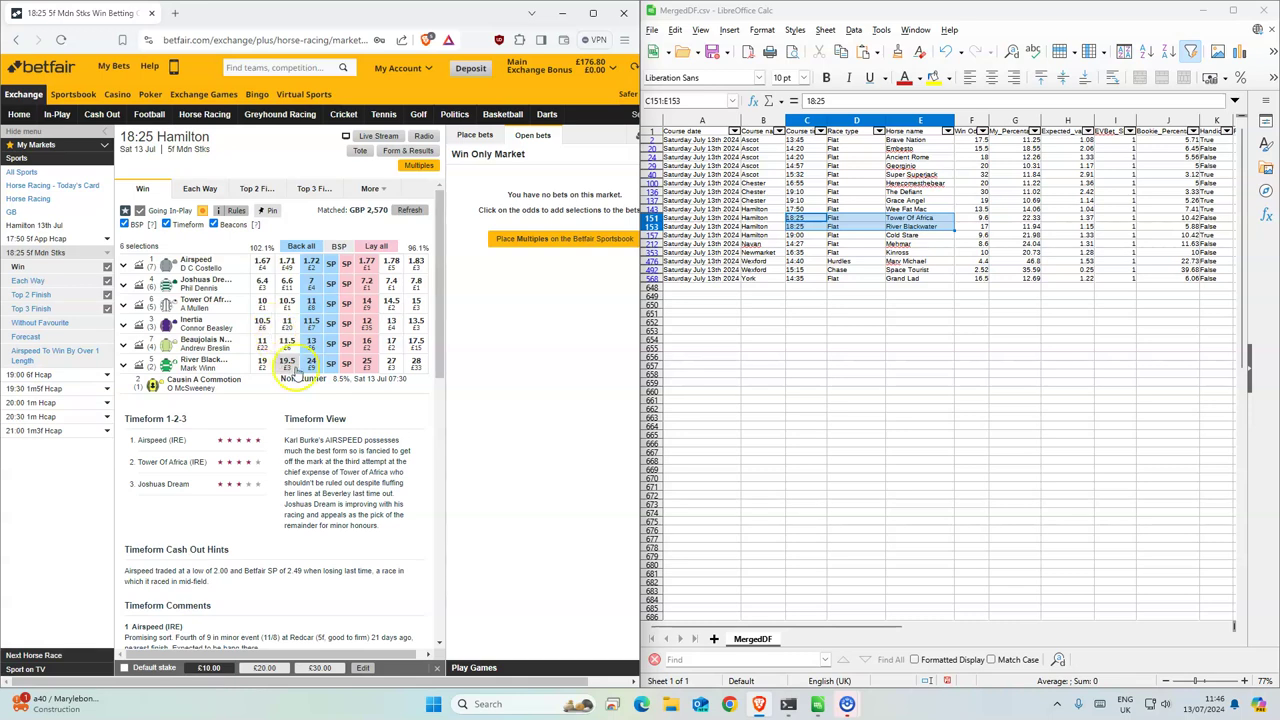
- Place £1 back bets on Tower Of Africa at odds of 11 and River Blackwater at odds of 24
click(316, 306)
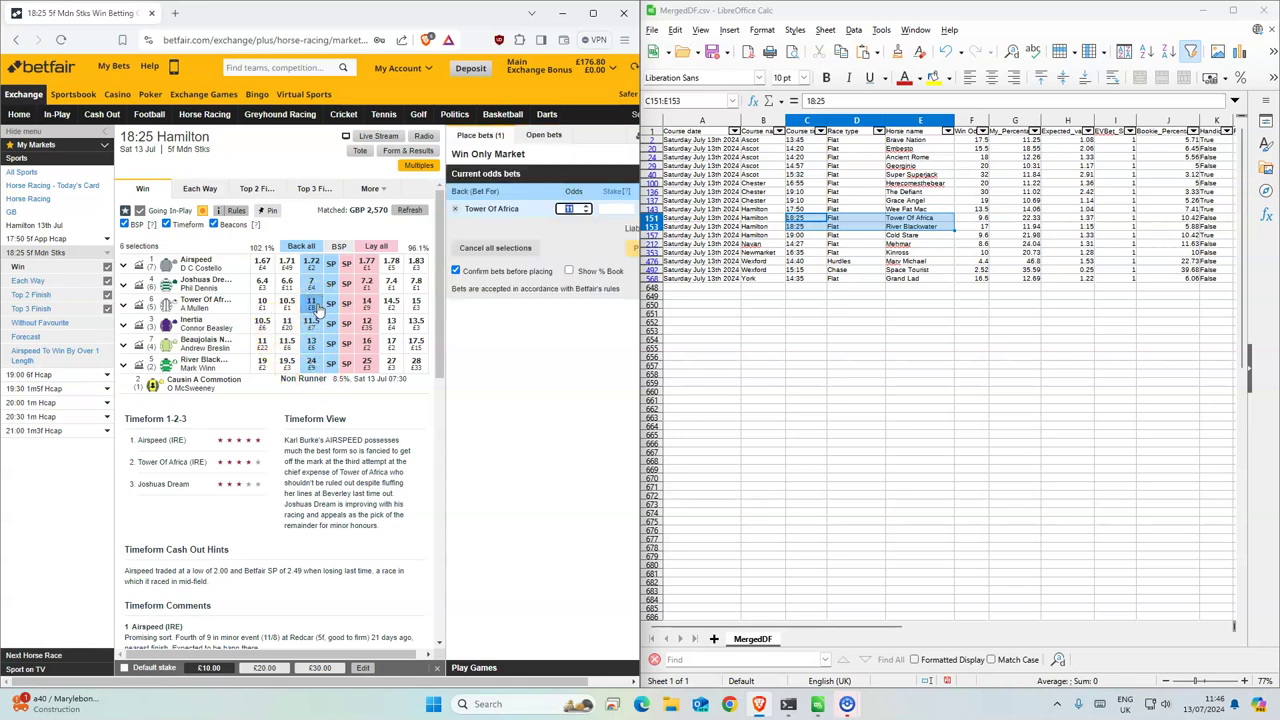
click(311, 362)
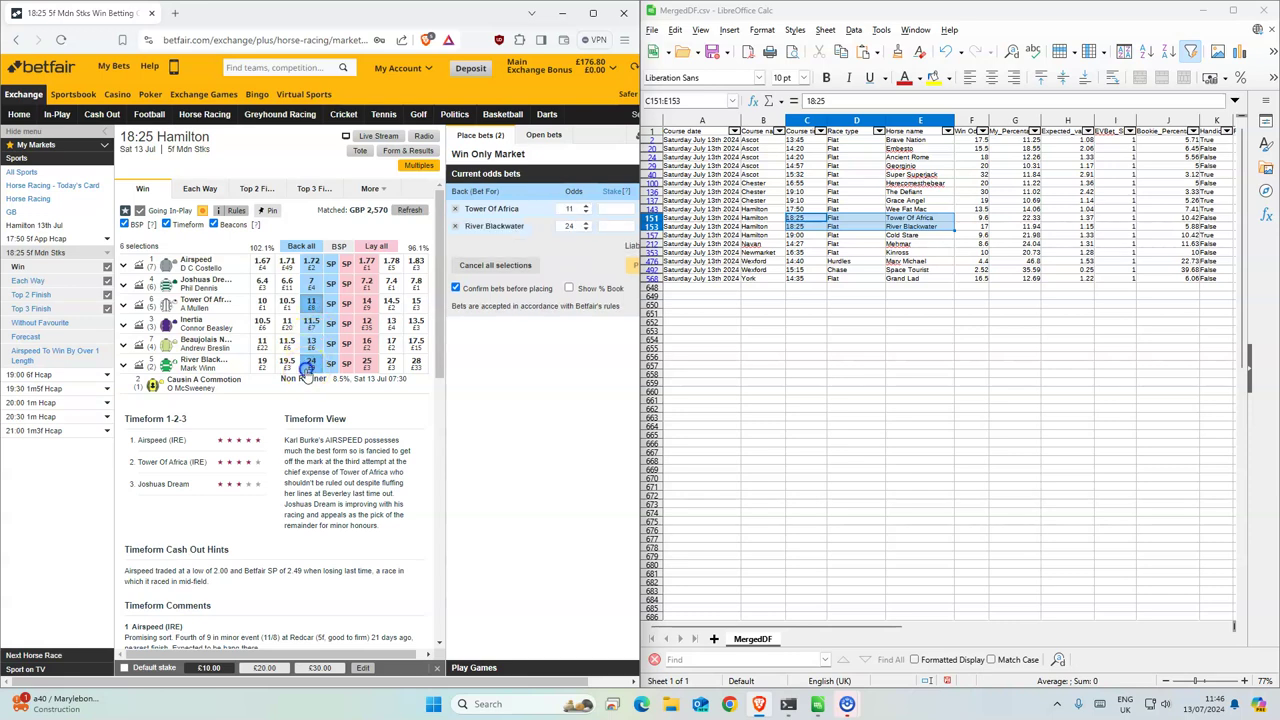
click(611, 207)
text(1)
click(611, 229)
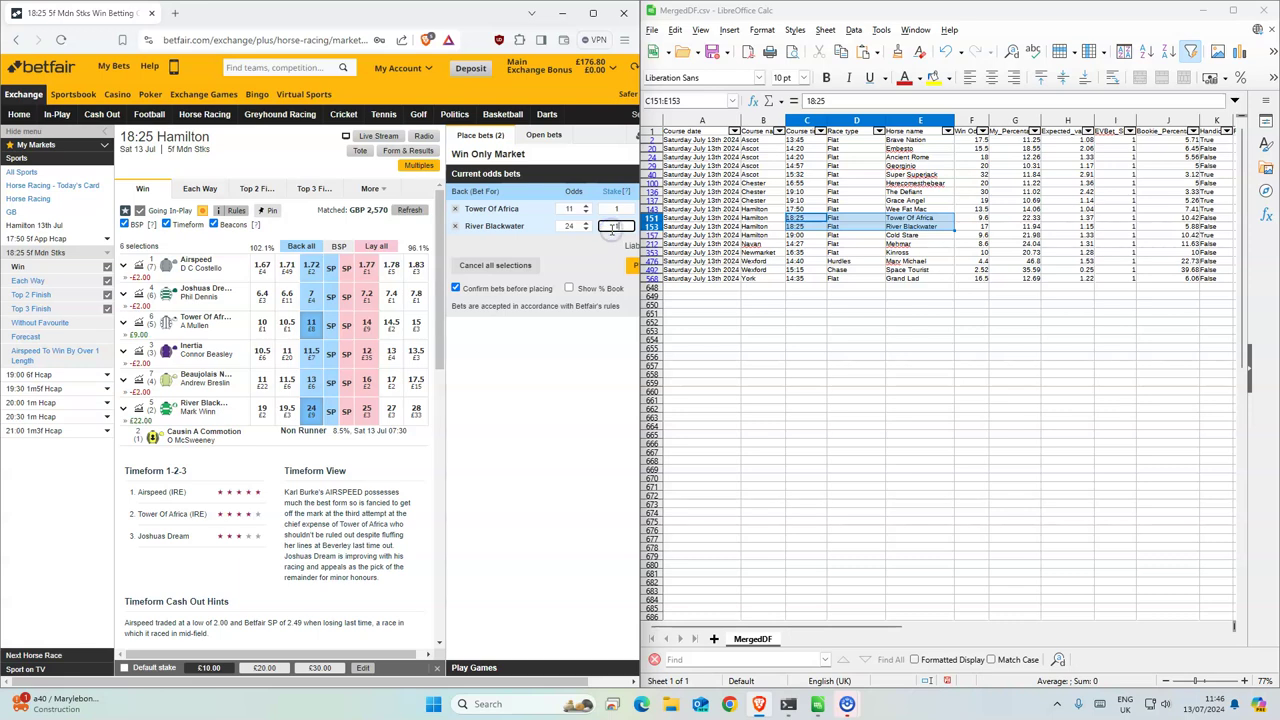
text(1)
click(632, 268)
click(555, 210)
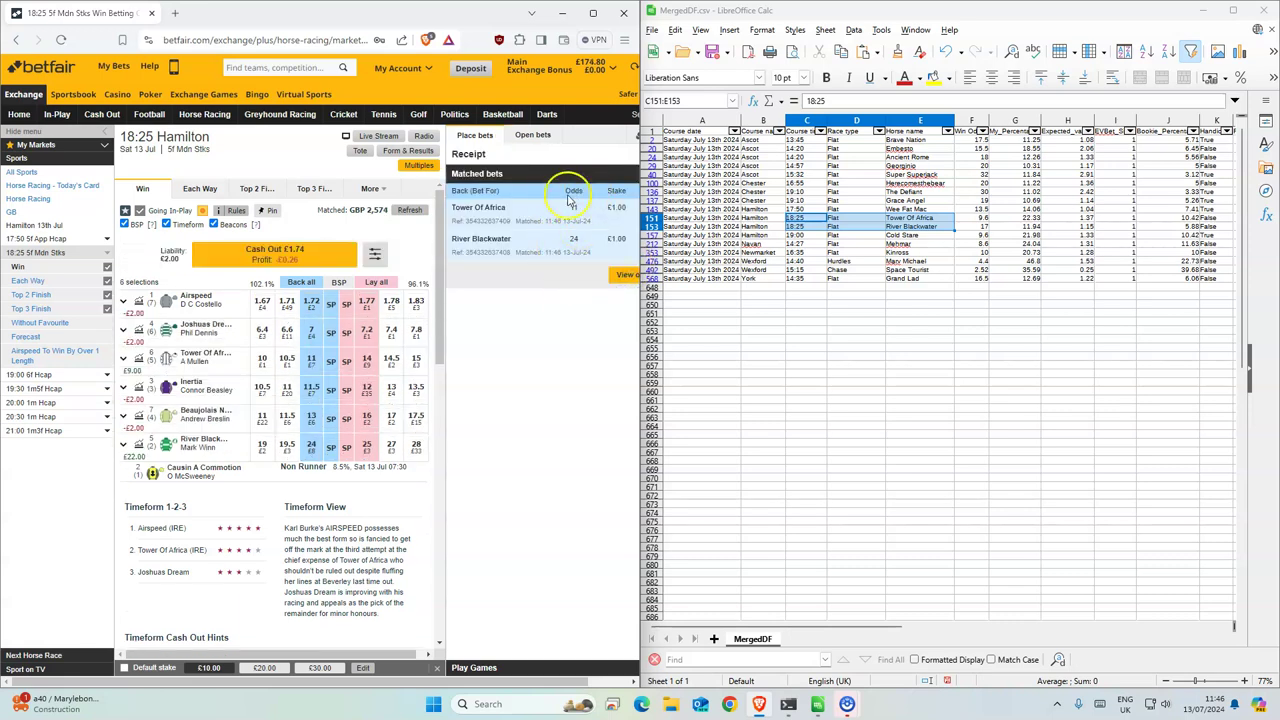
- Mark the 19:00 Hamilton race in the spreadsheet and back Cold Stare for £1 at odds of 9.6 in that market
click(795, 236)
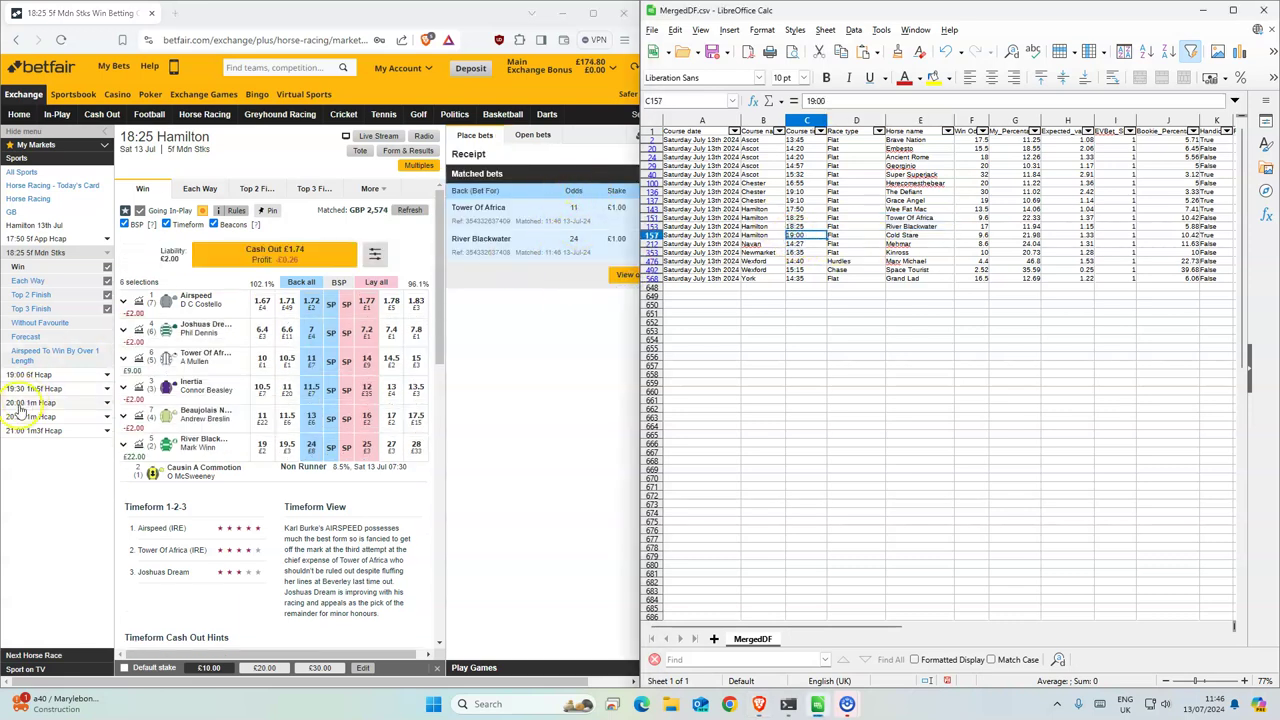
click(32, 375)
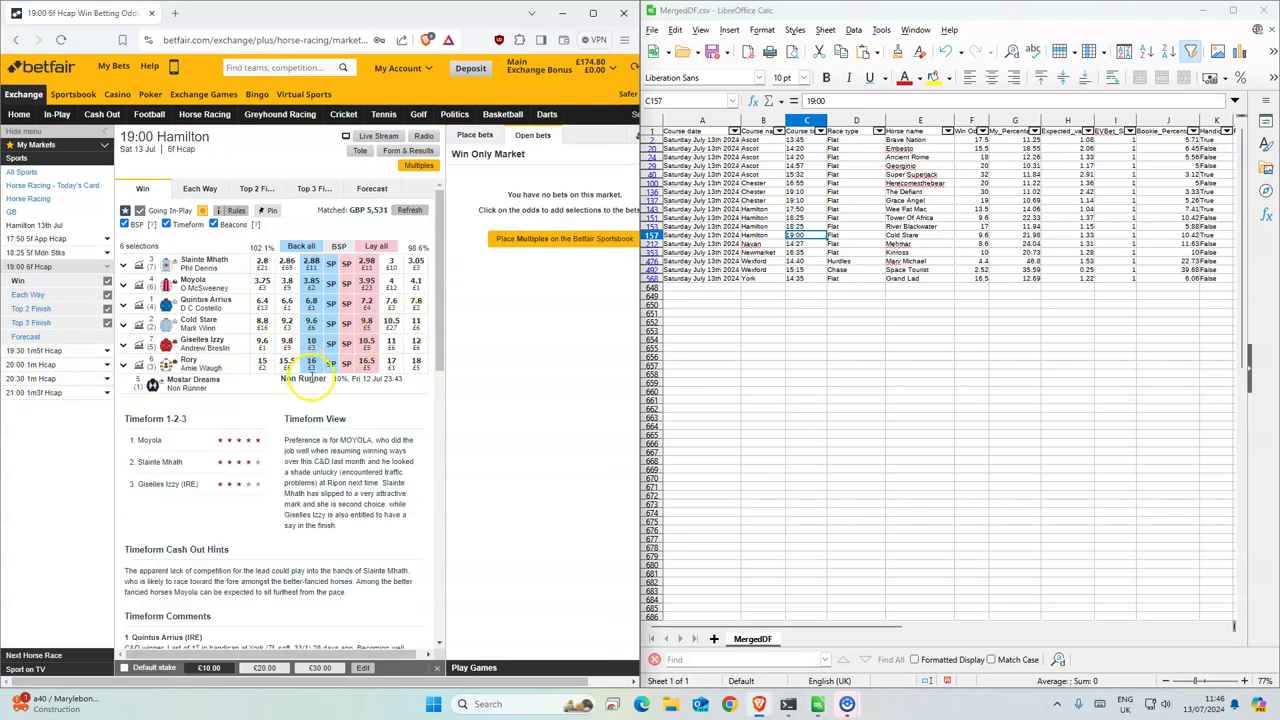
click(314, 322)
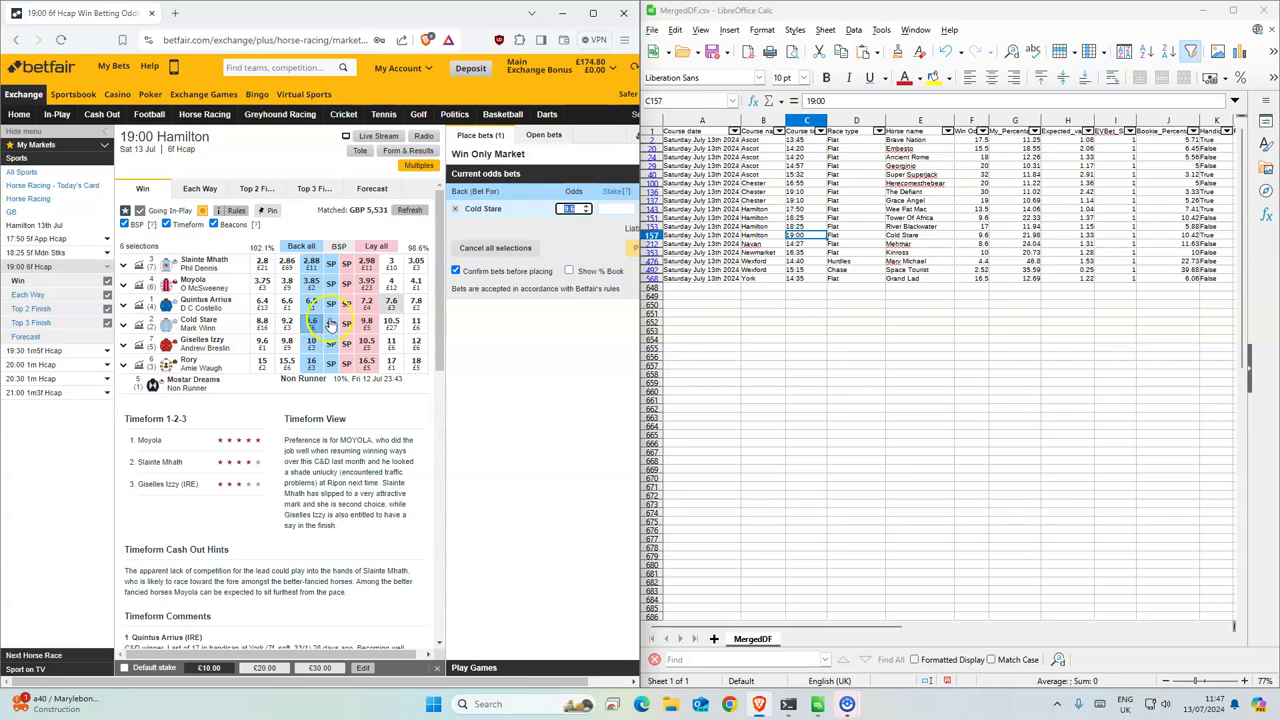
click(633, 249)
click(630, 250)
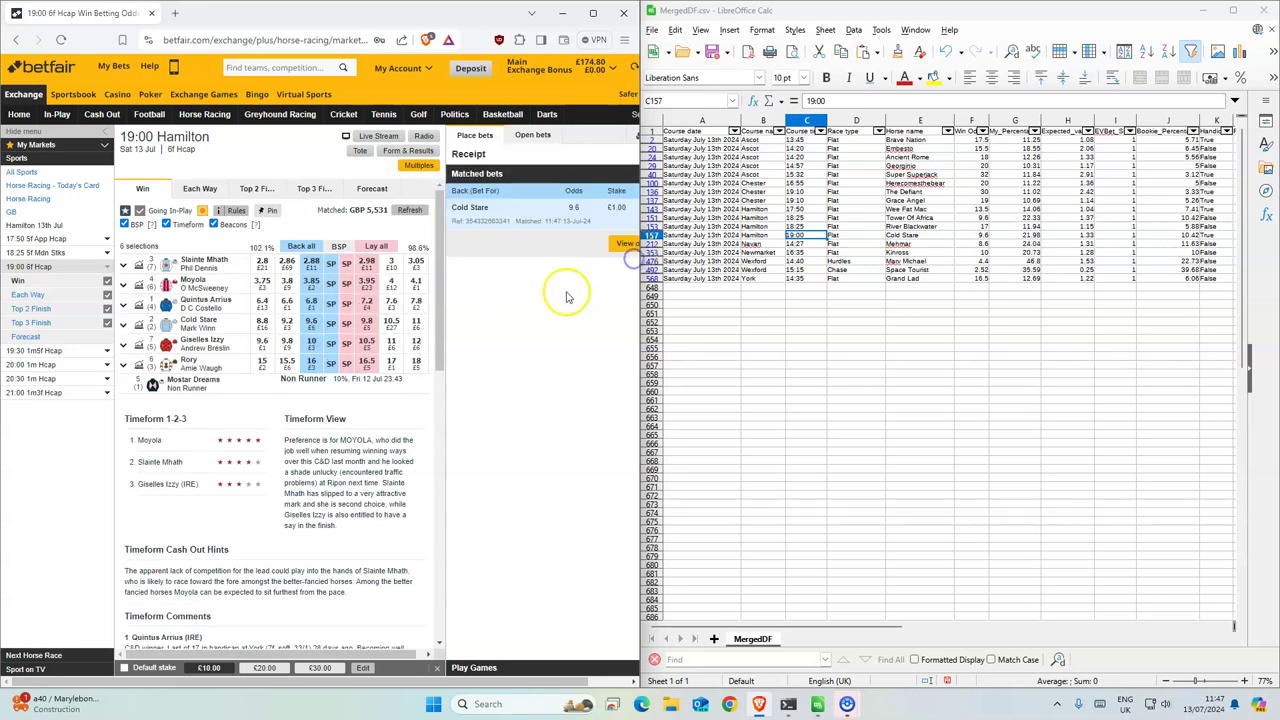
- Mark the 14:27 Navan race in the spreadsheet, open its market and back Mehmar for £1 at odds of 9
click(800, 244)
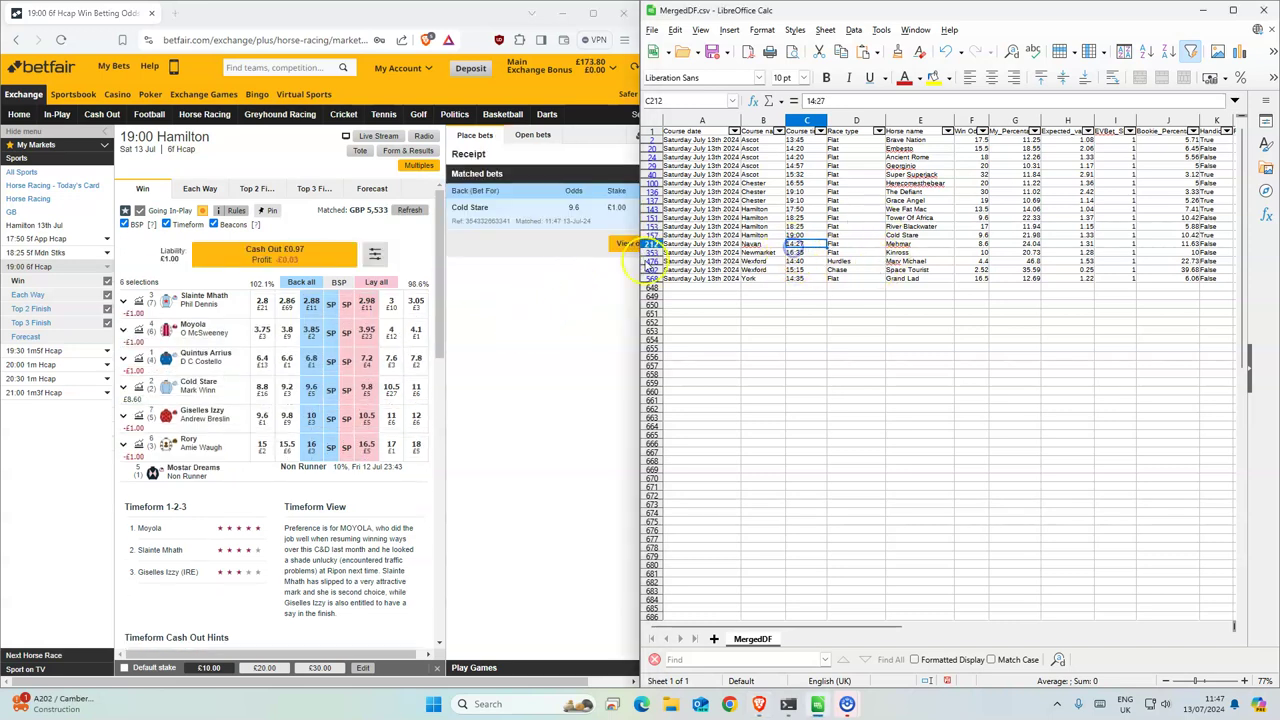
click(204, 114)
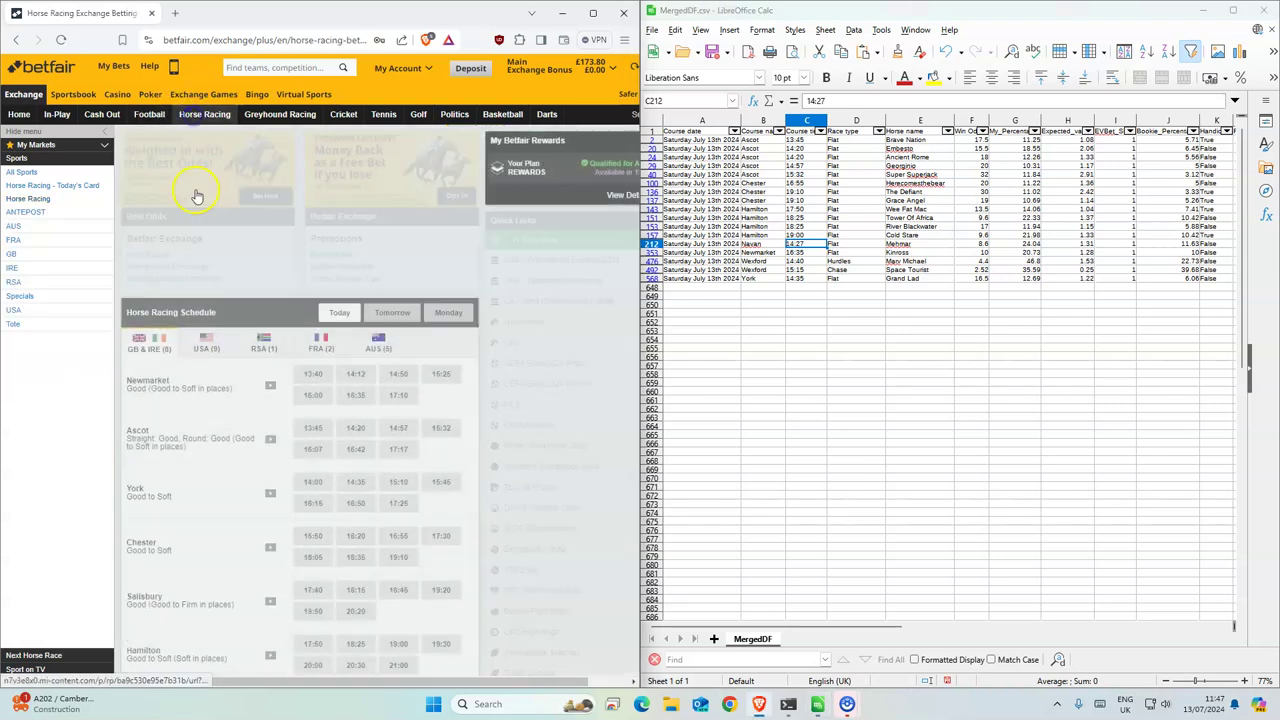
scroll(190, 550, down, 3)
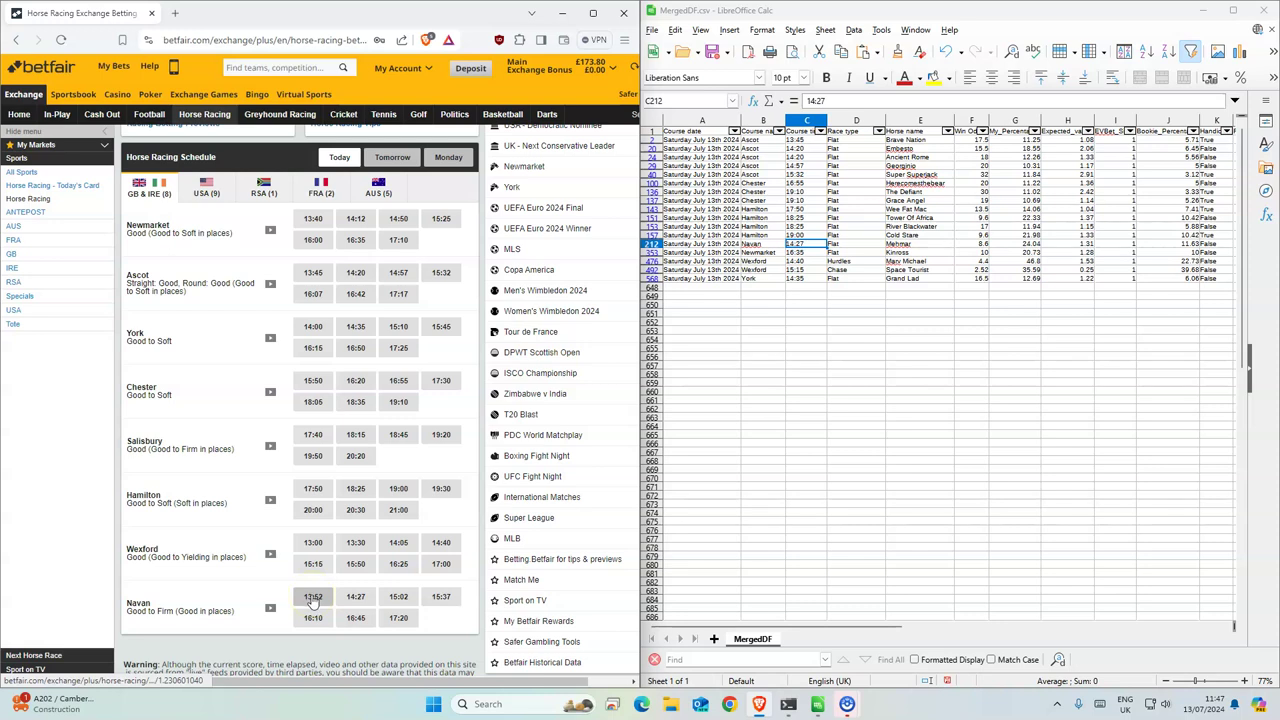
click(355, 597)
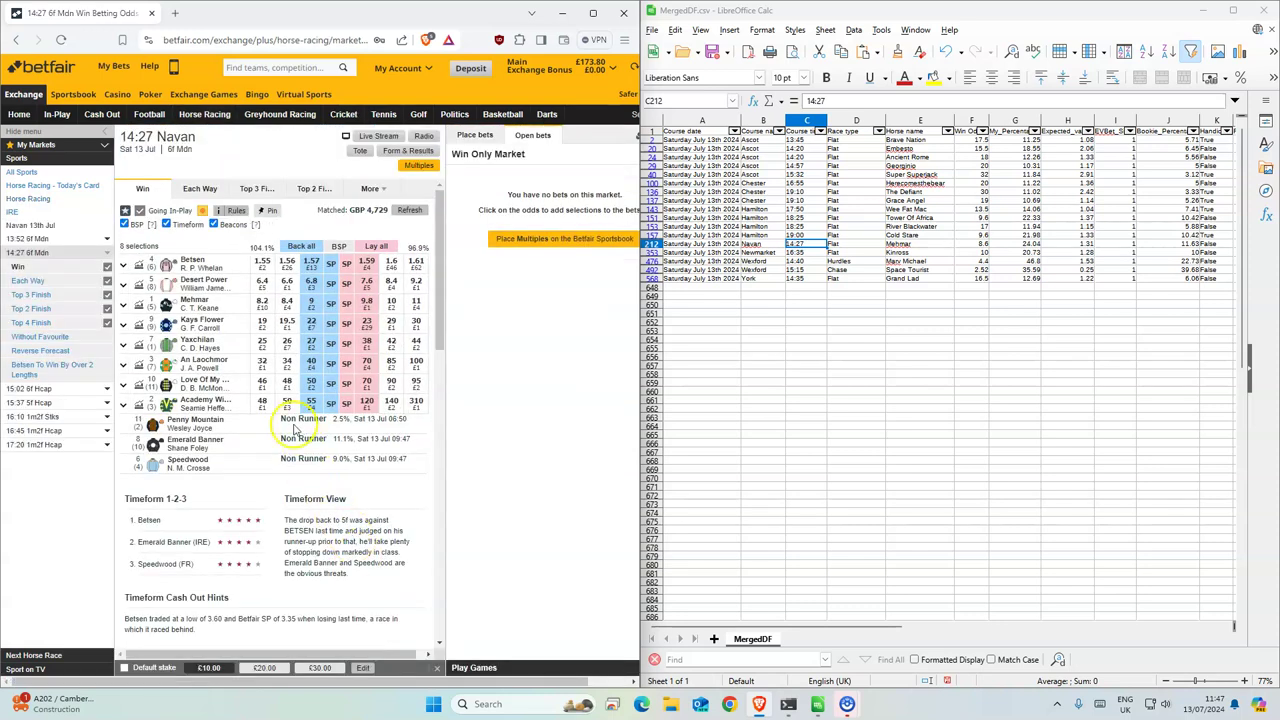
click(311, 306)
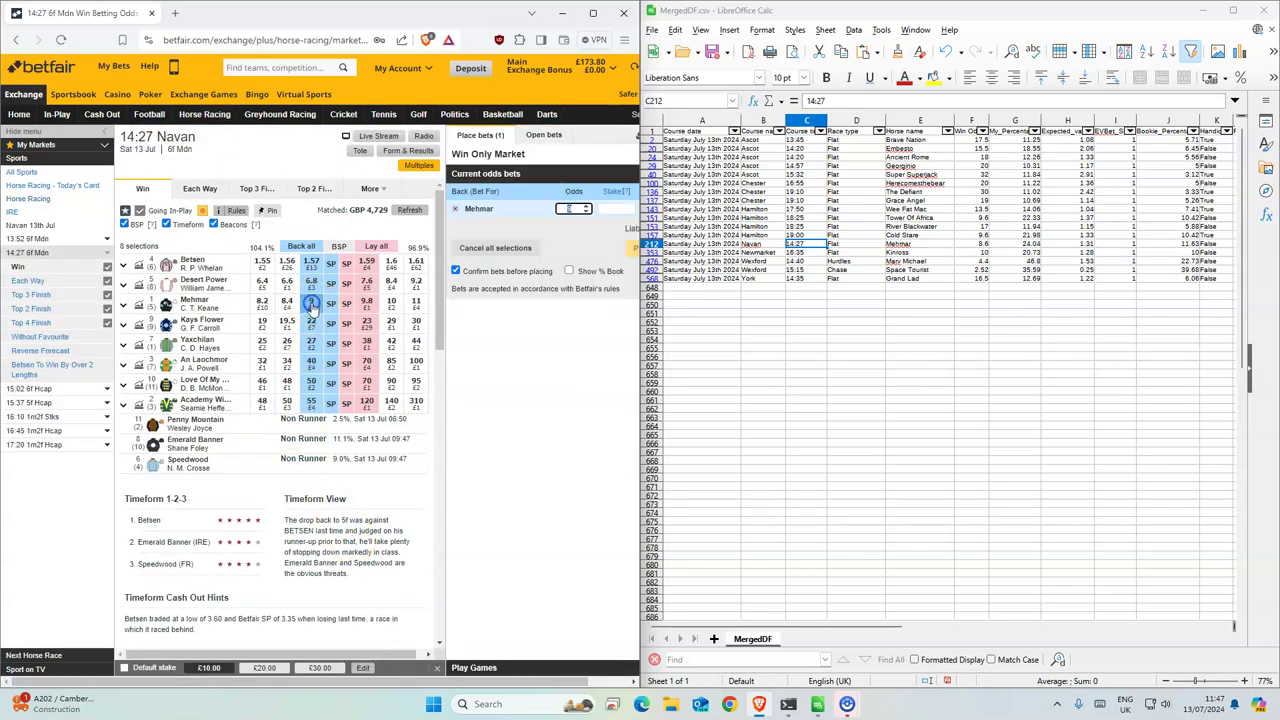
click(616, 208)
text(1)
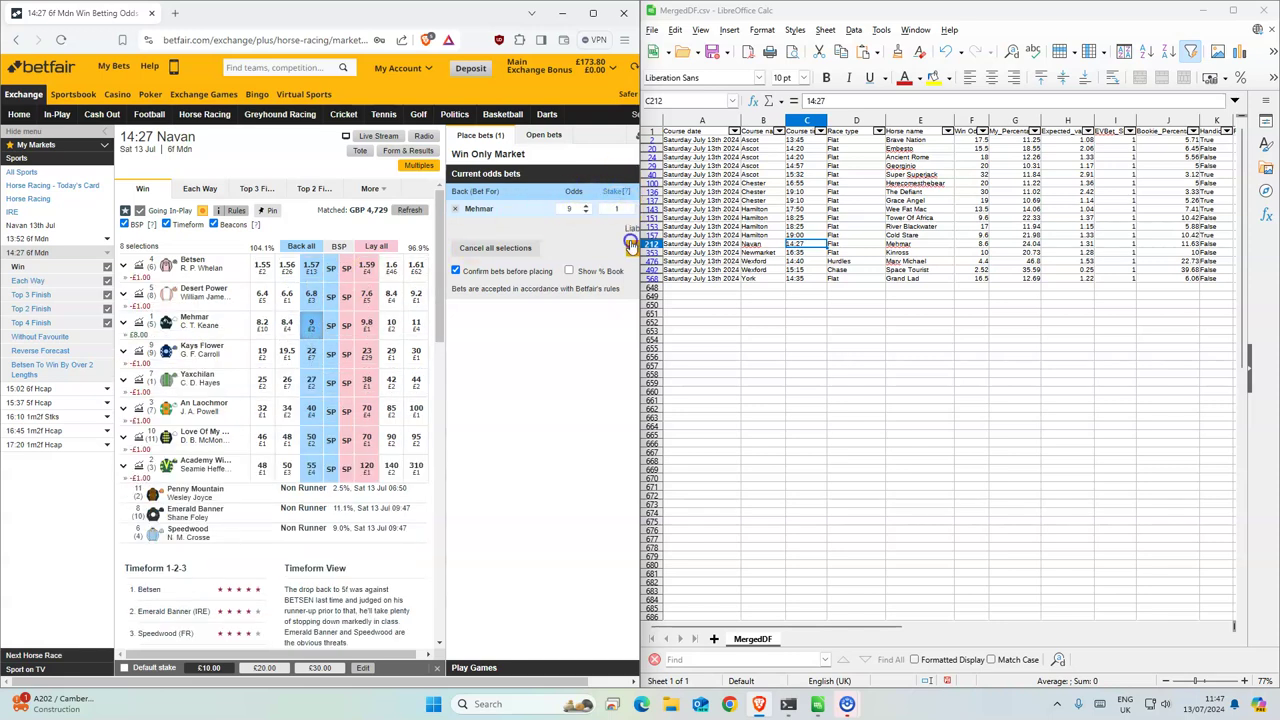
click(630, 248)
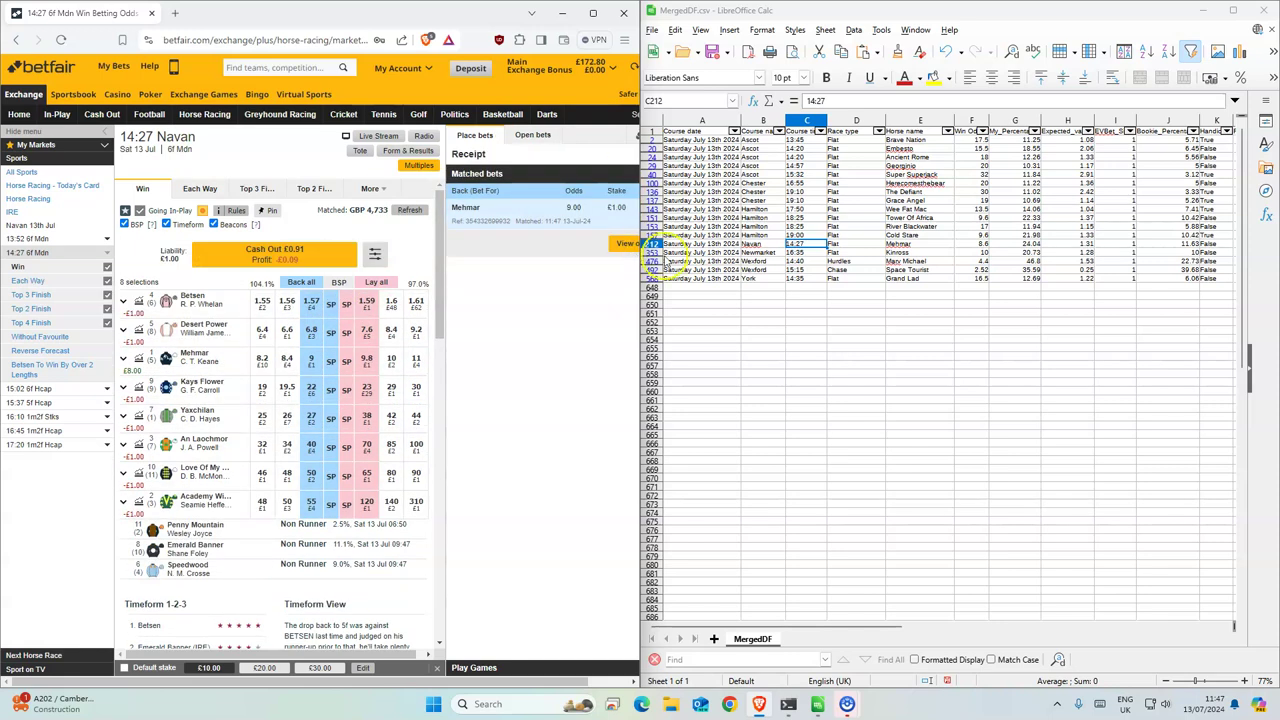
- Mark the 16:35 Newmarket race in the spreadsheet, open its market and back Kinross for £1 at odds of 10
click(800, 253)
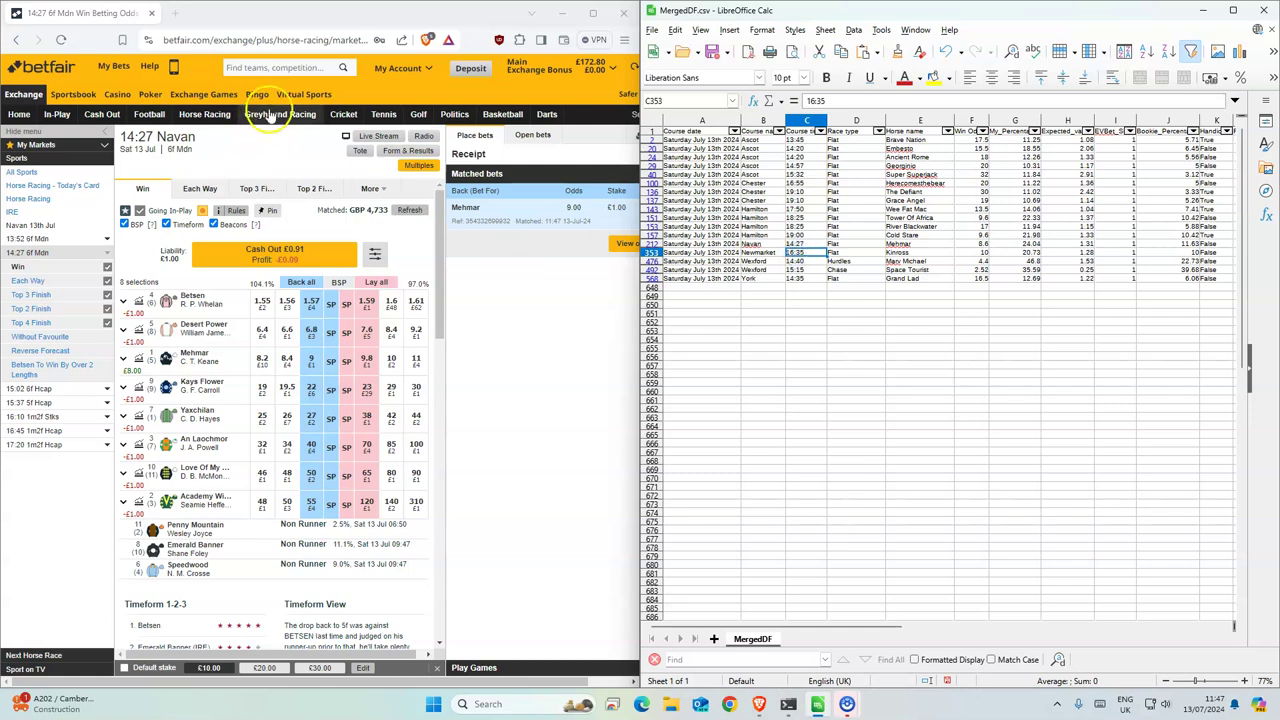
click(204, 114)
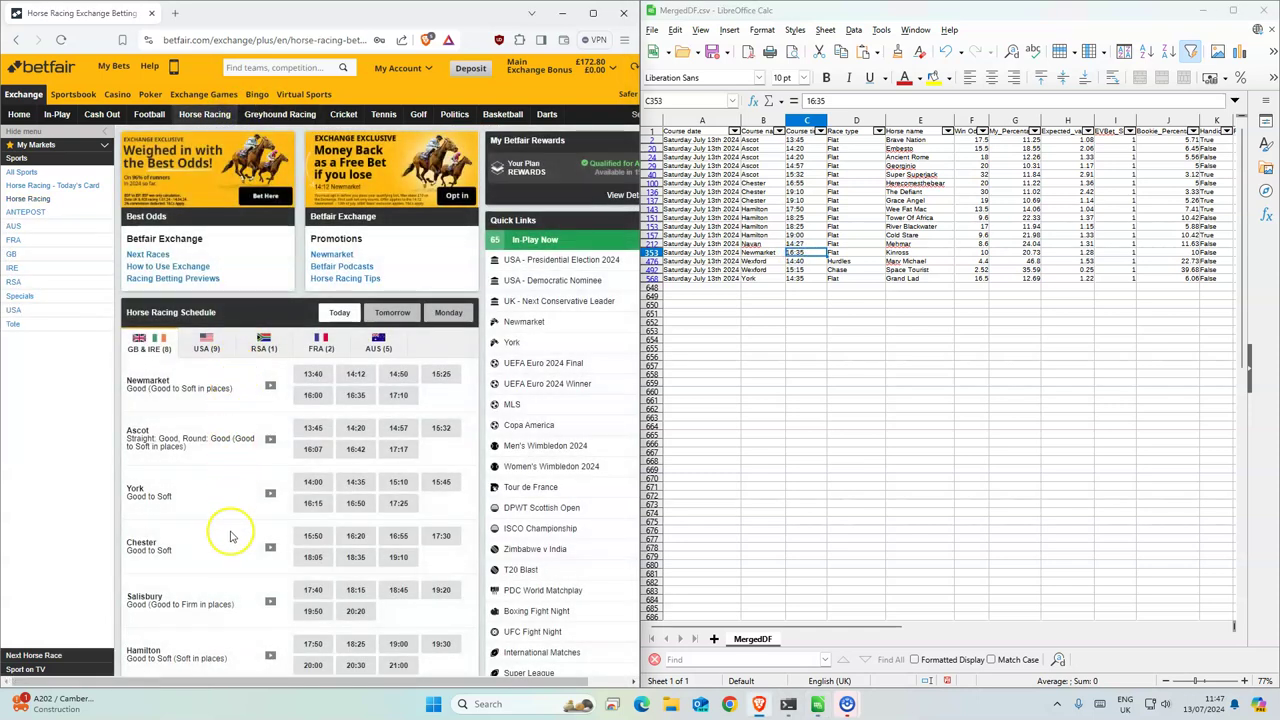
click(356, 395)
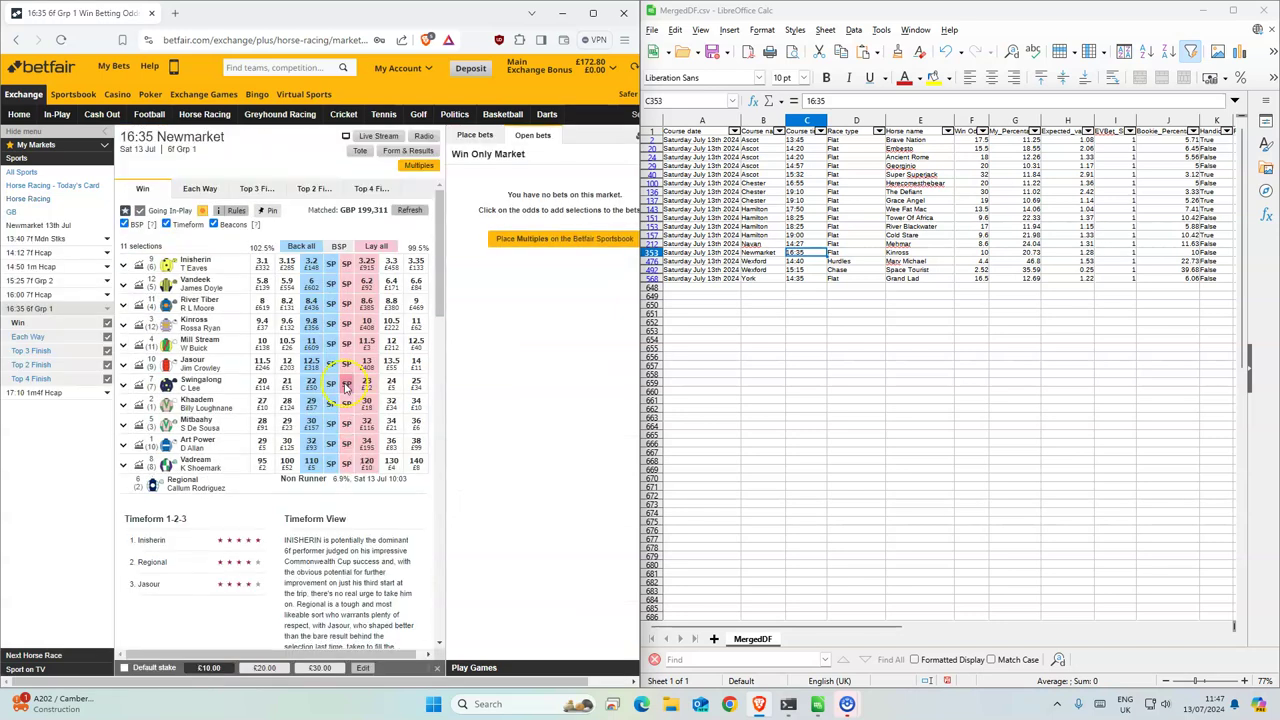
click(311, 324)
click(591, 234)
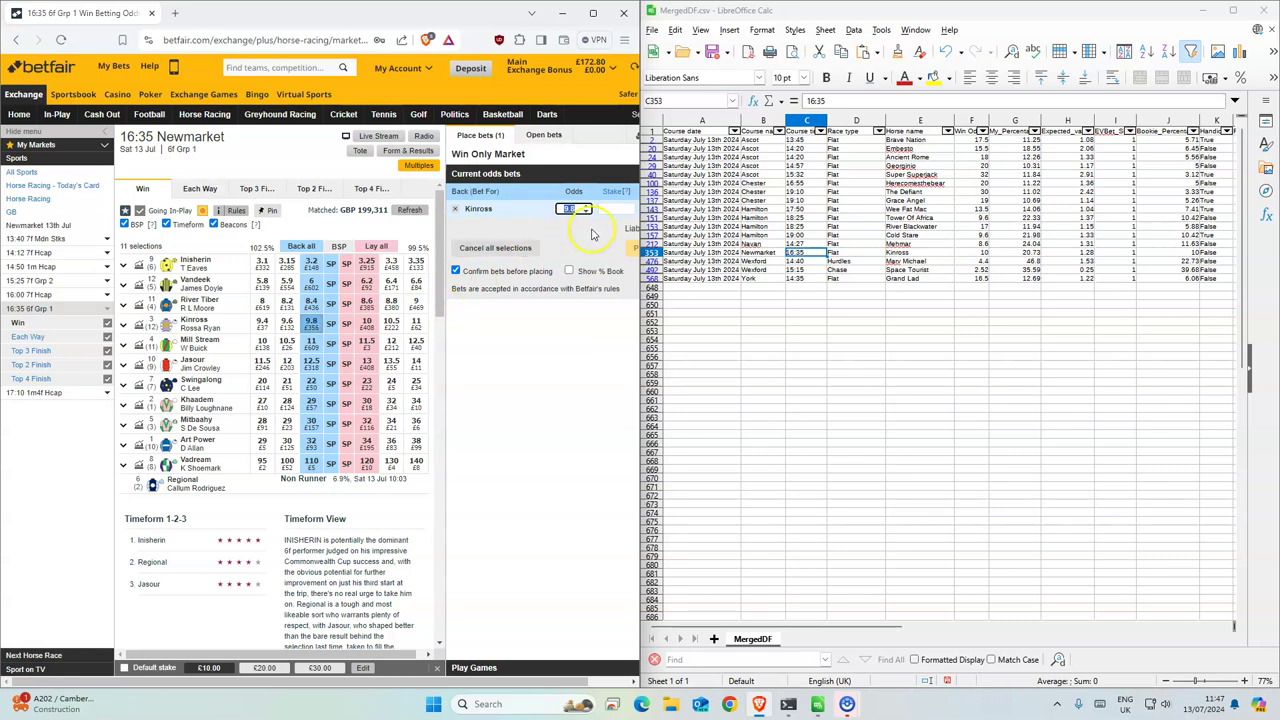
click(625, 208)
text(10)
click(630, 250)
click(630, 250)
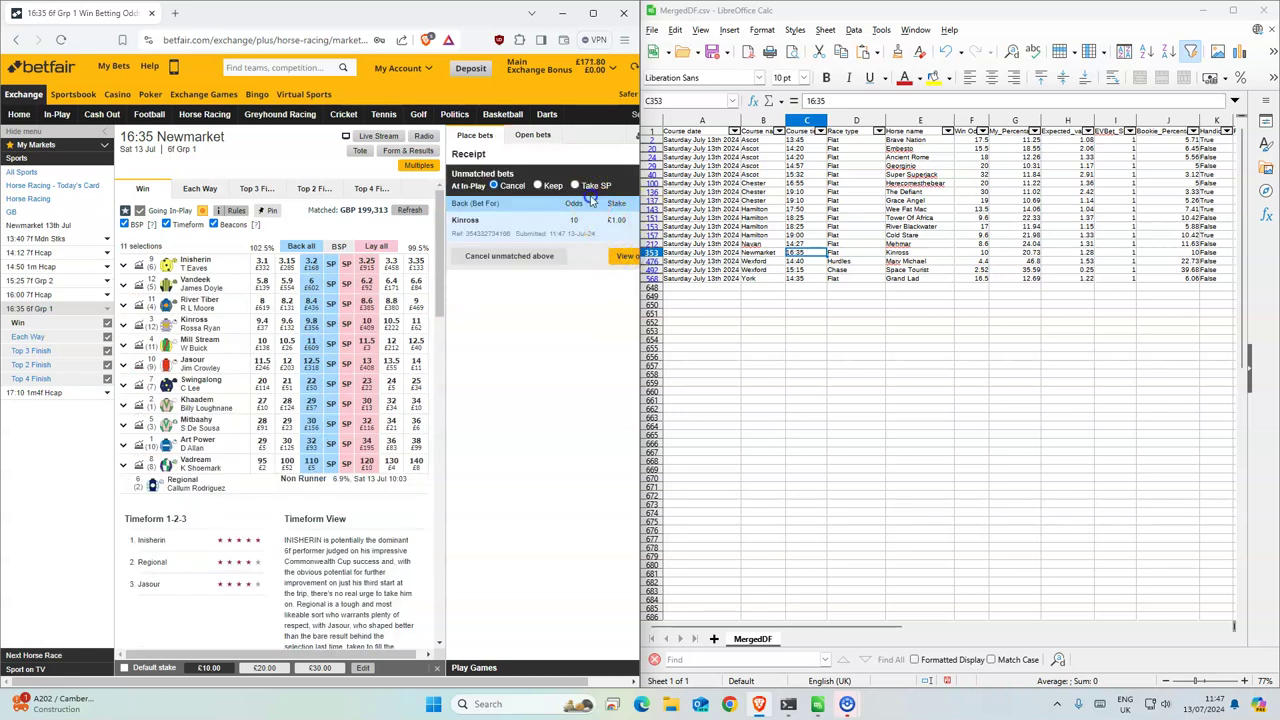
click(638, 258)
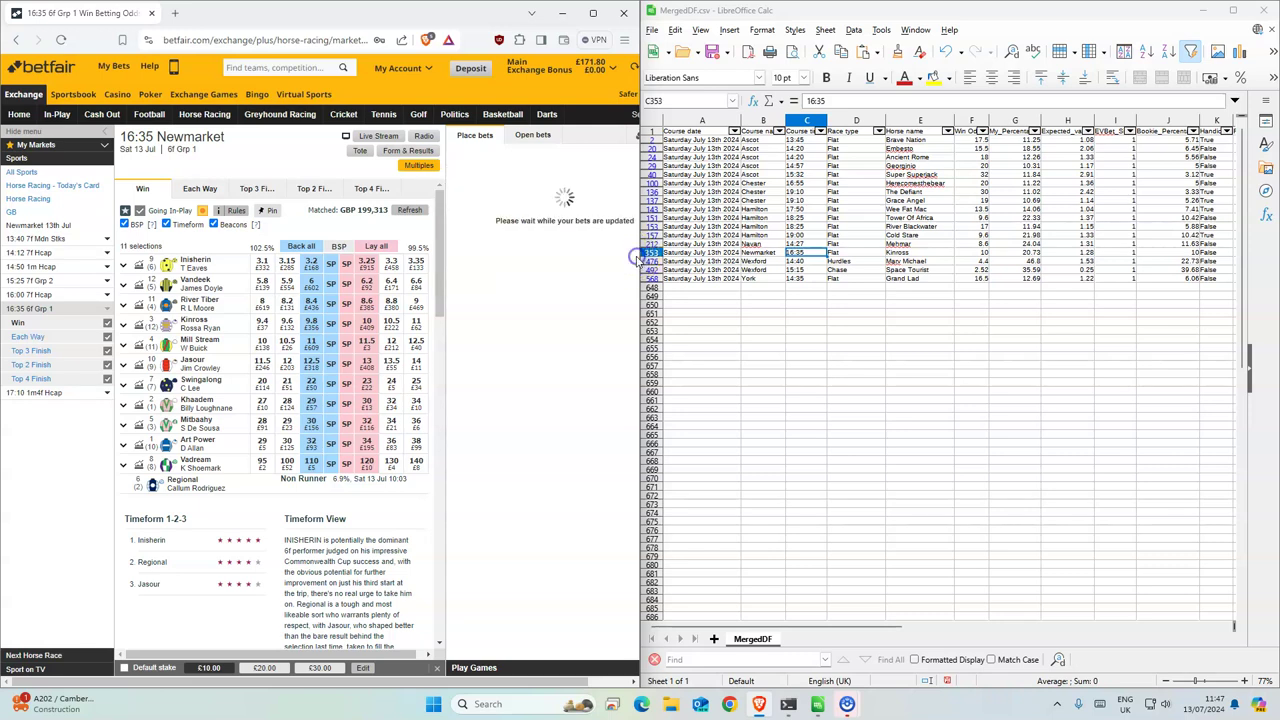
- Mark the 14:40 Wexford race in the spreadsheet, open its market and back Marv Michael for £1 at odds of 4.2
click(799, 263)
click(204, 114)
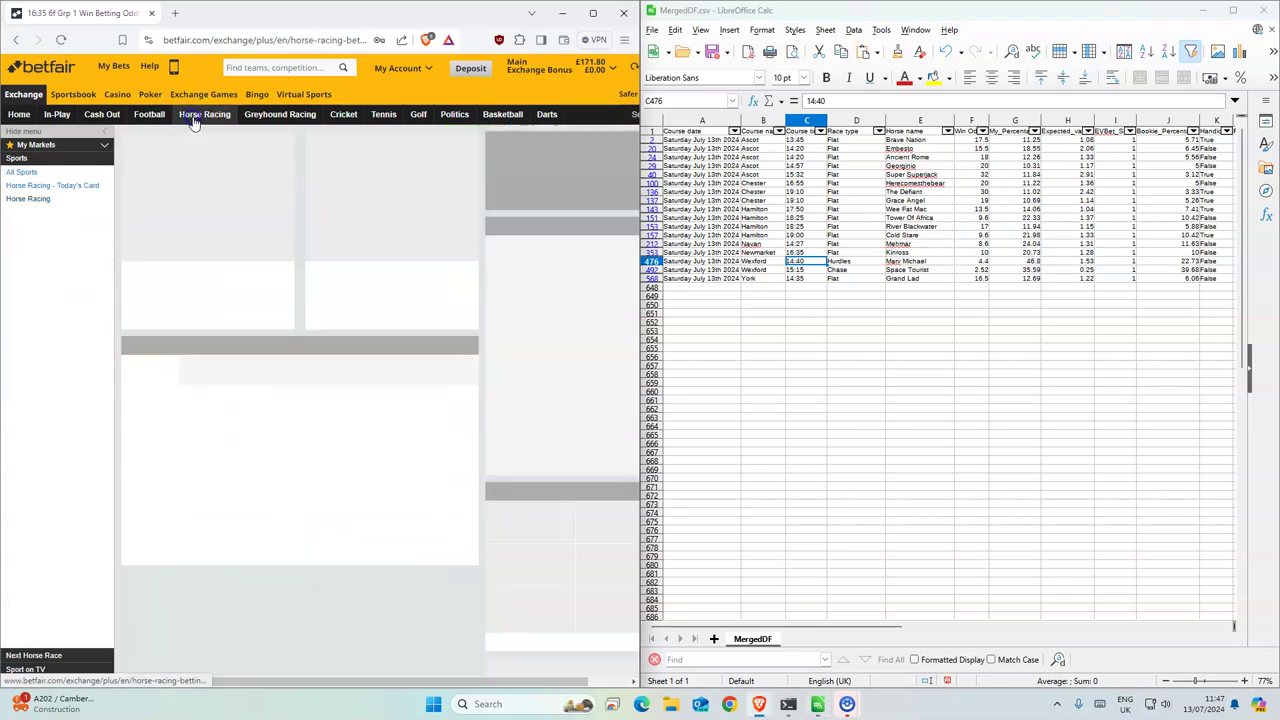
scroll(278, 557, down, 2)
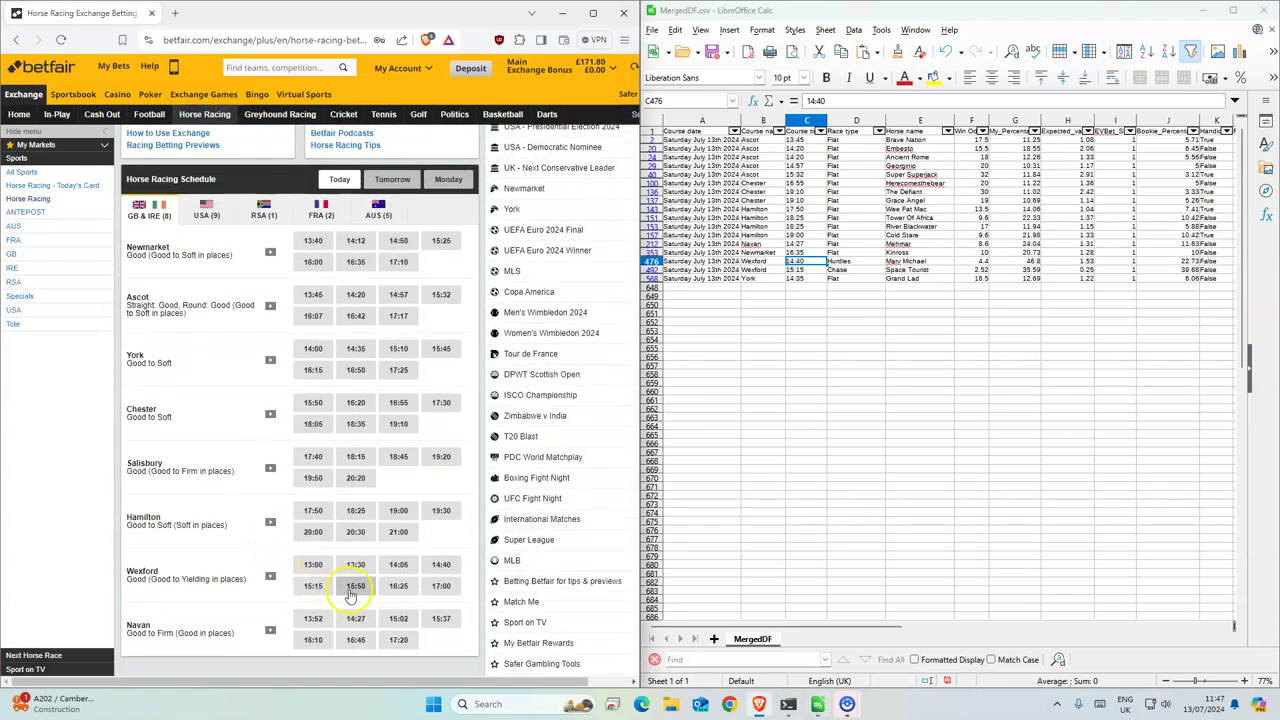
click(441, 564)
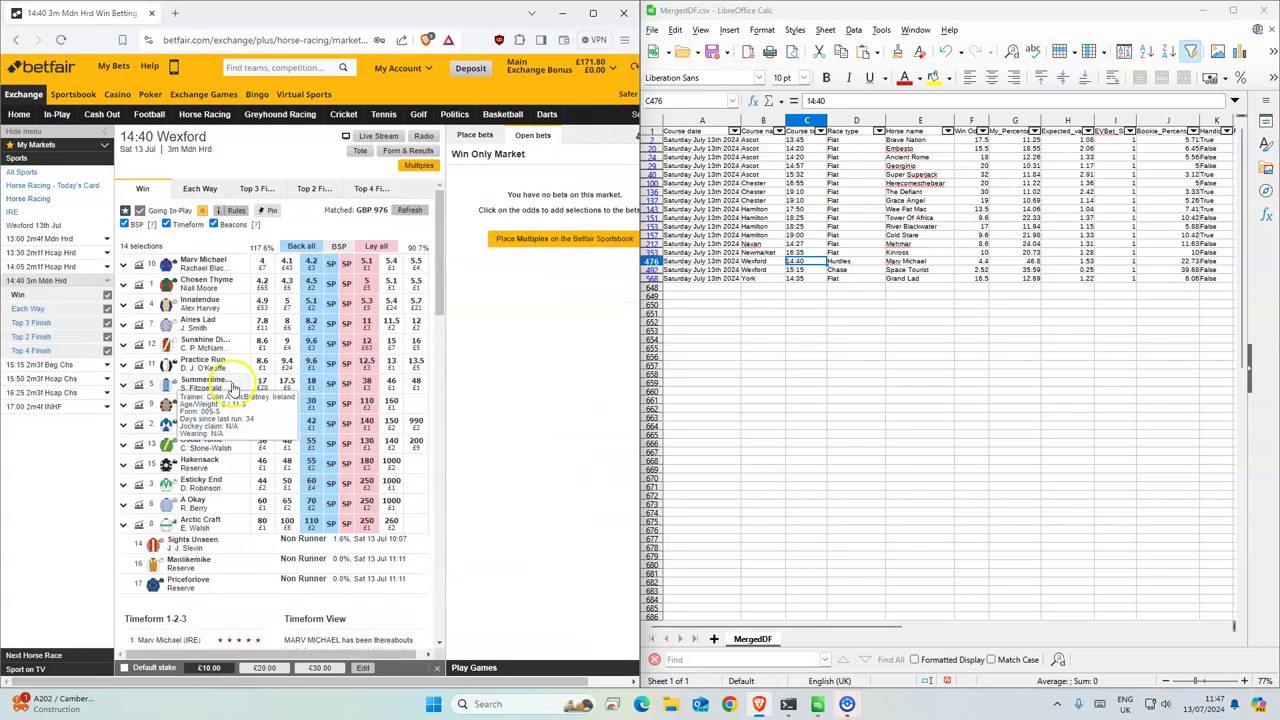
click(311, 262)
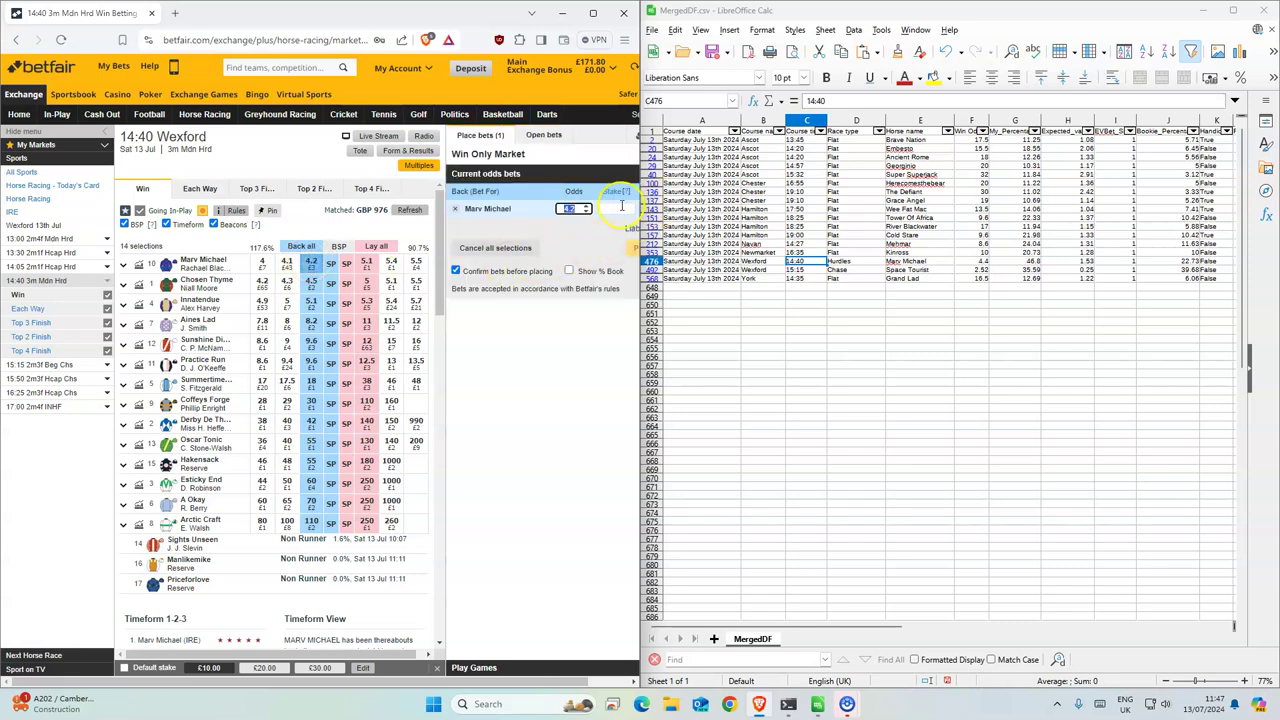
text(1)
click(630, 249)
click(623, 282)
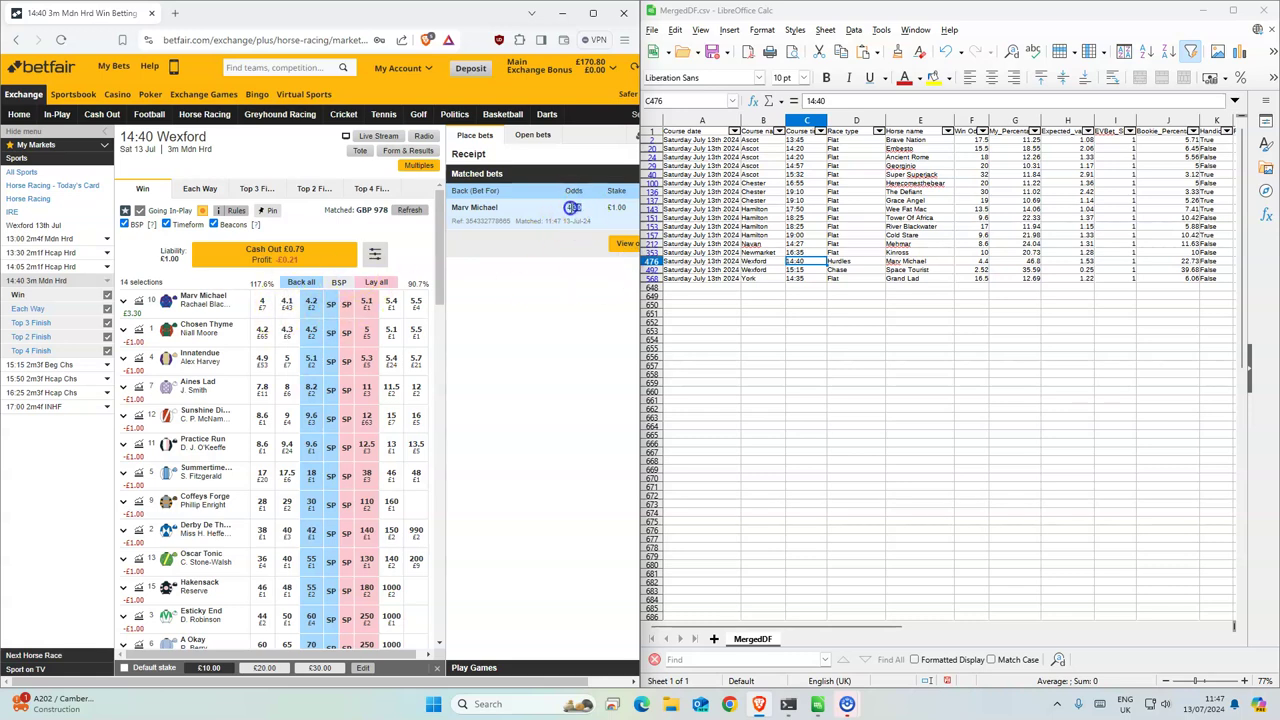
- Mark the 15:15 Wexford race in the spreadsheet, open its market and back Space Tourist for £1 at odds of 2.52
click(798, 270)
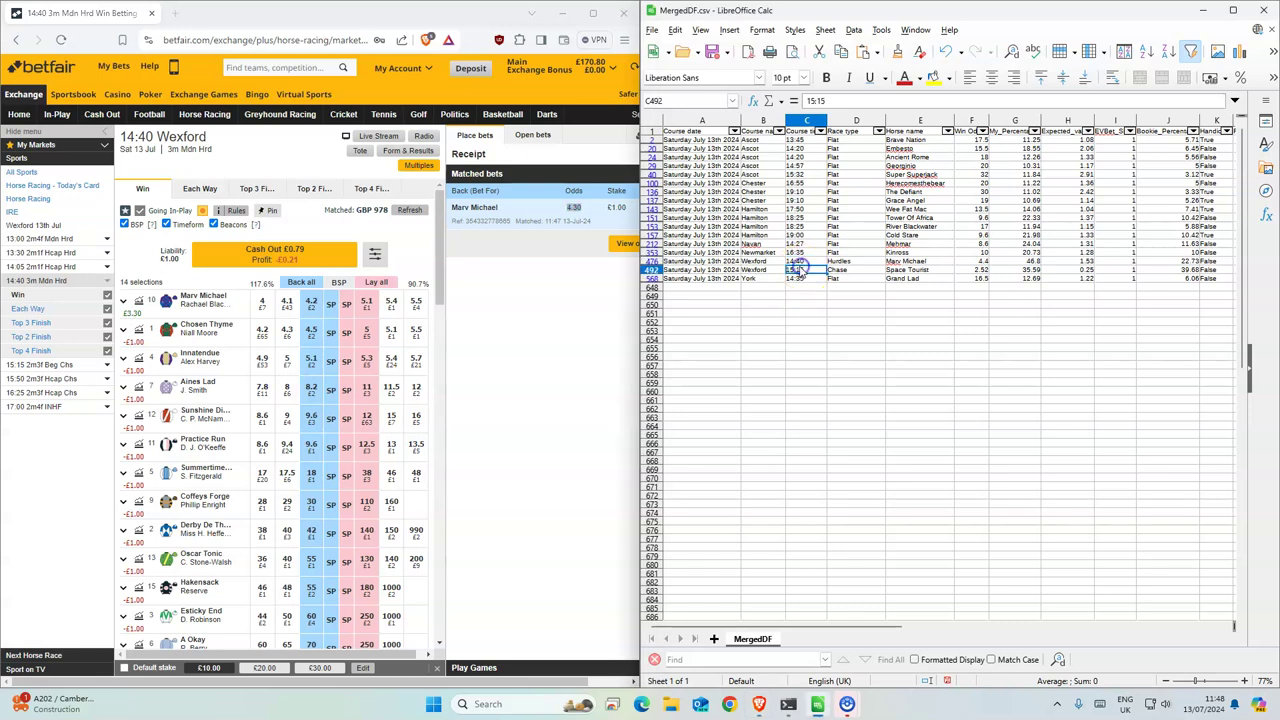
click(49, 366)
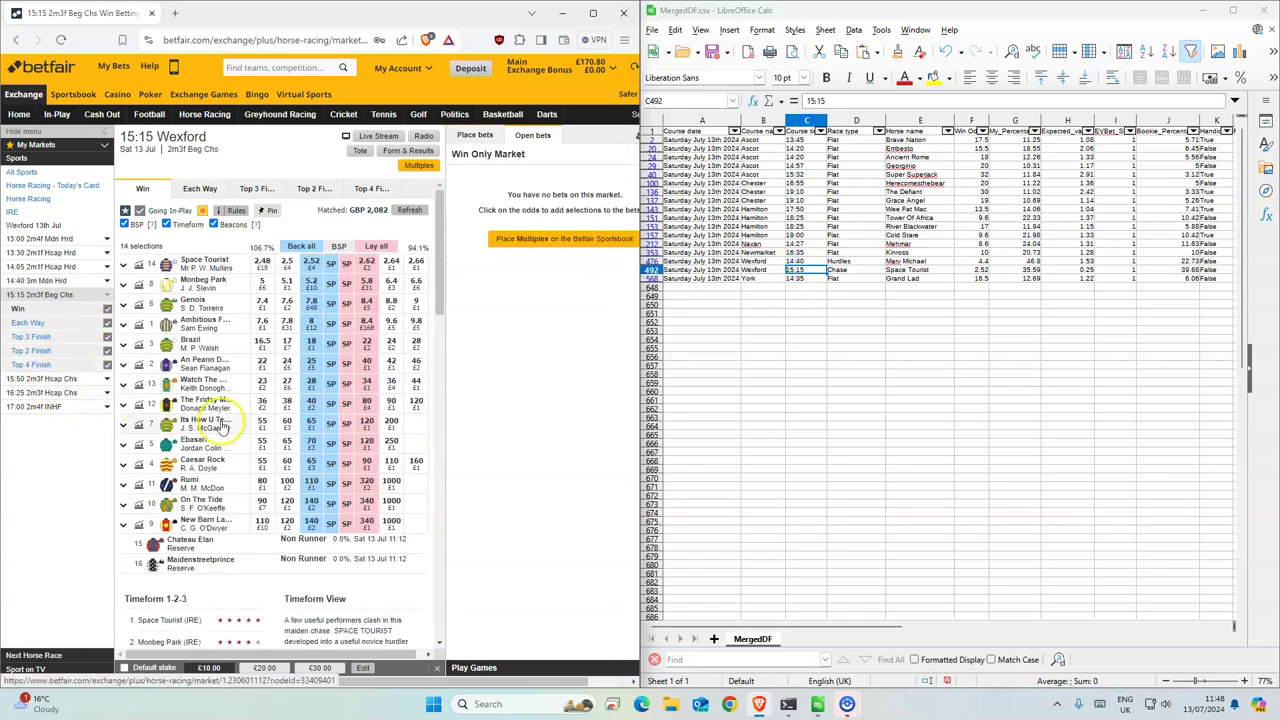
click(311, 262)
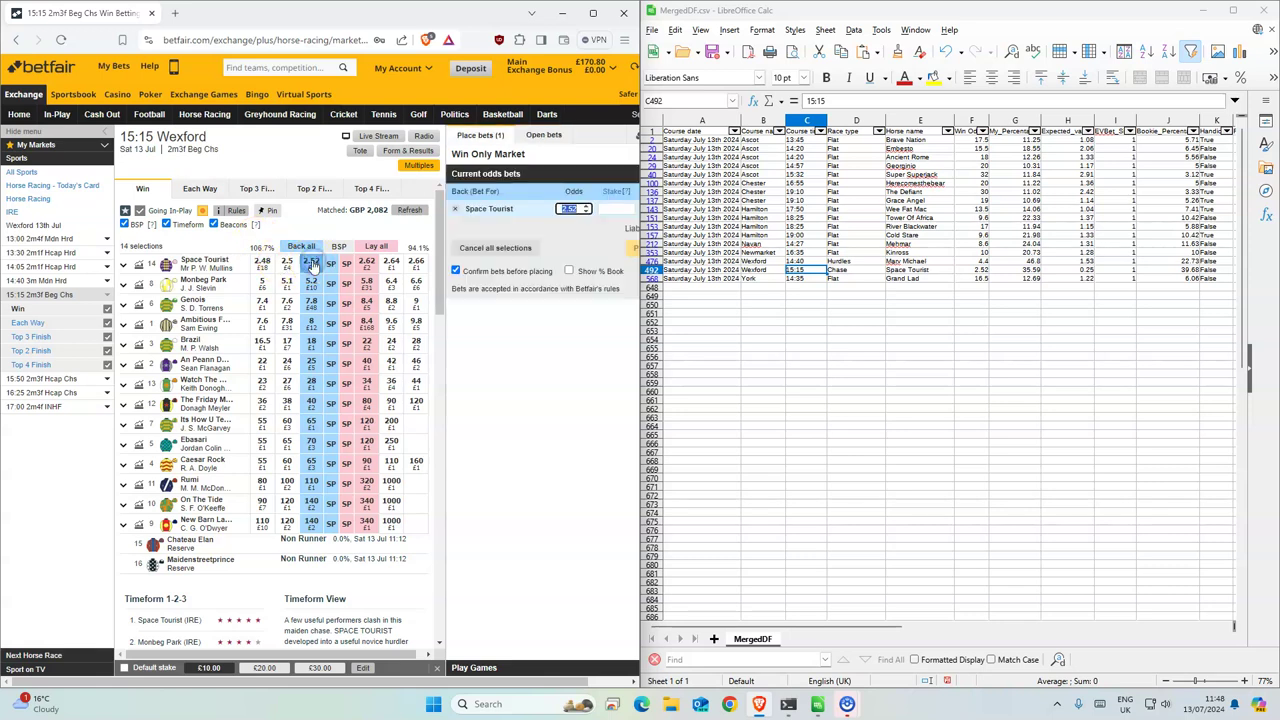
click(630, 250)
click(628, 259)
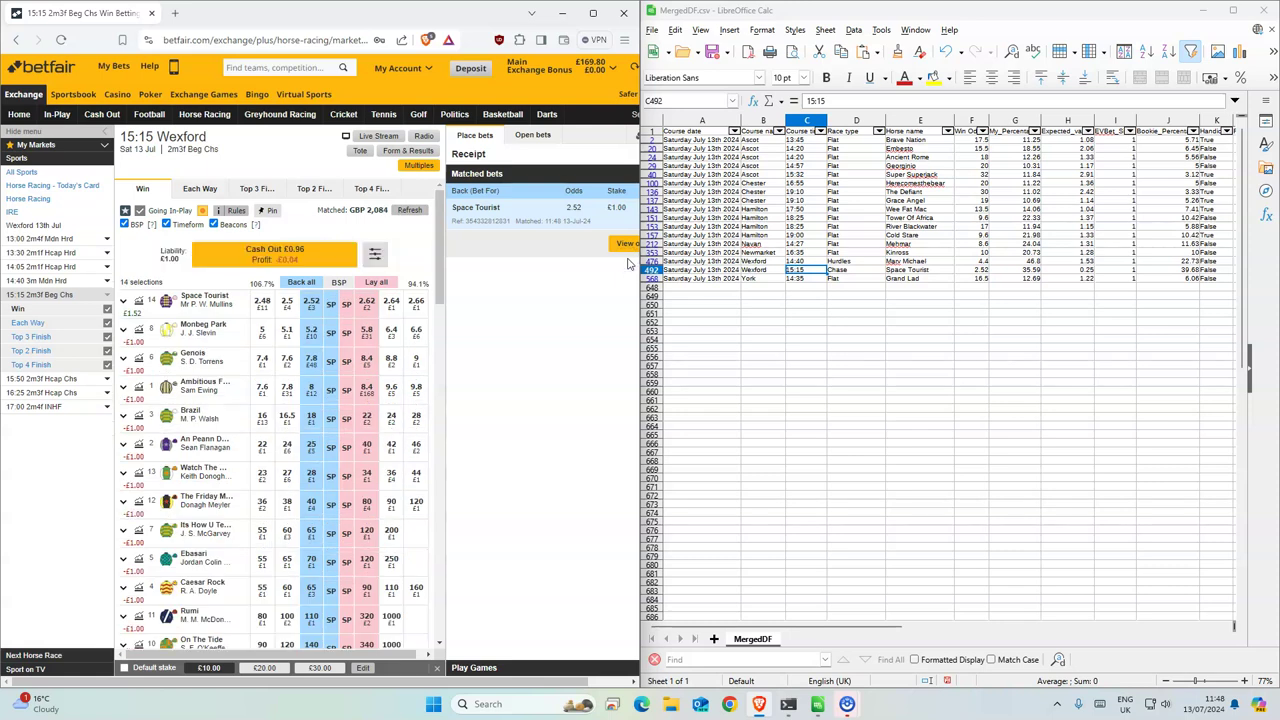
- Mark the 14:35 York race in the spreadsheet, open its market and back Grandlad for £1 at odds of 18.5
click(816, 279)
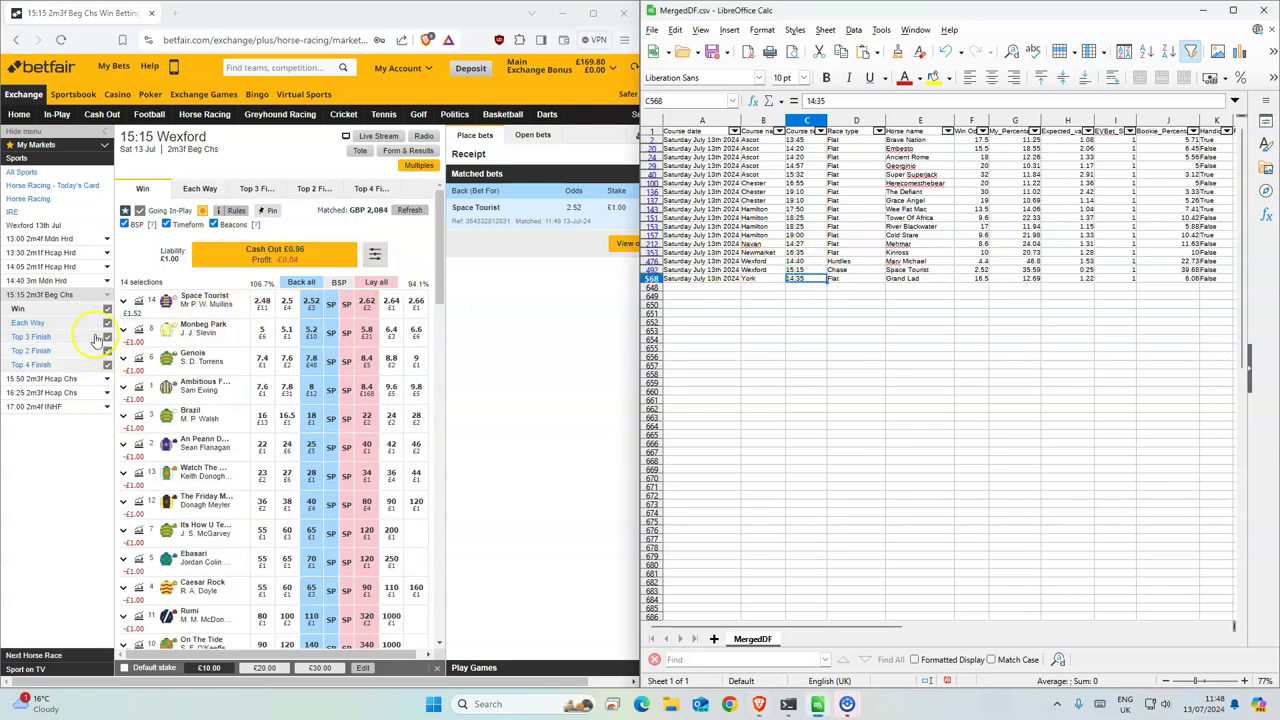
click(208, 113)
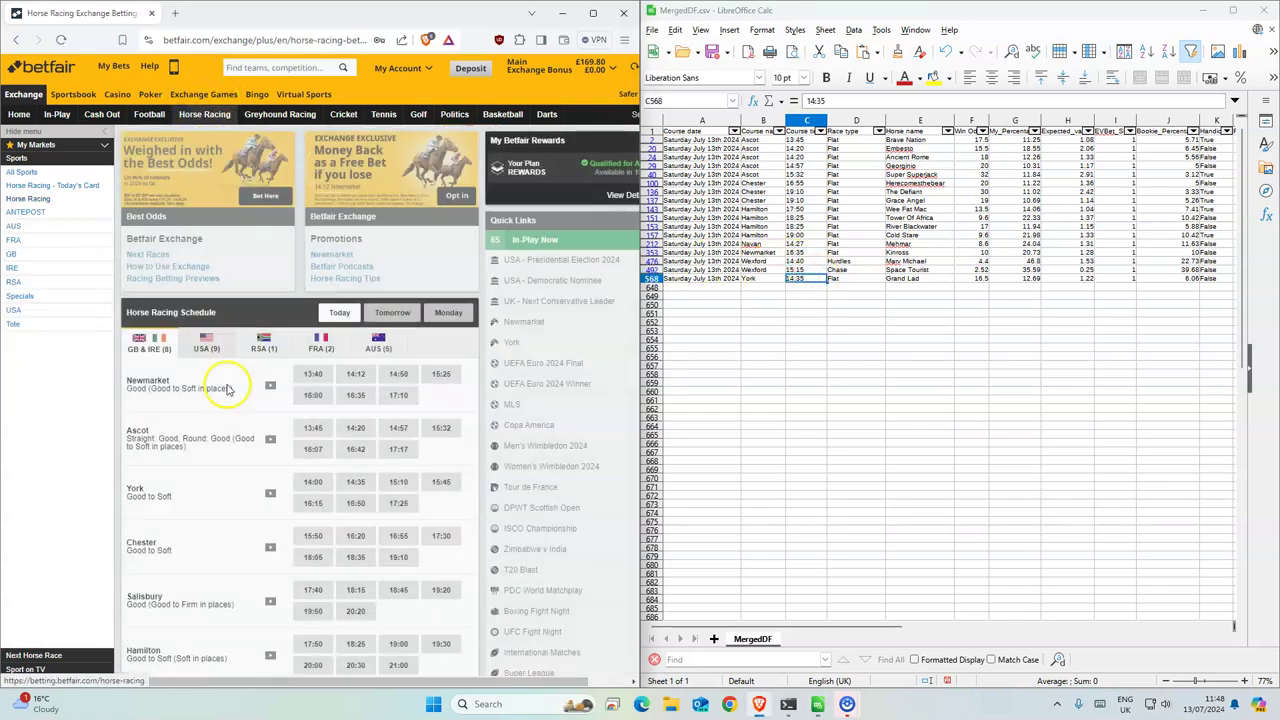
scroll(240, 450, down, 2)
scroll(255, 577, down, 1)
click(366, 398)
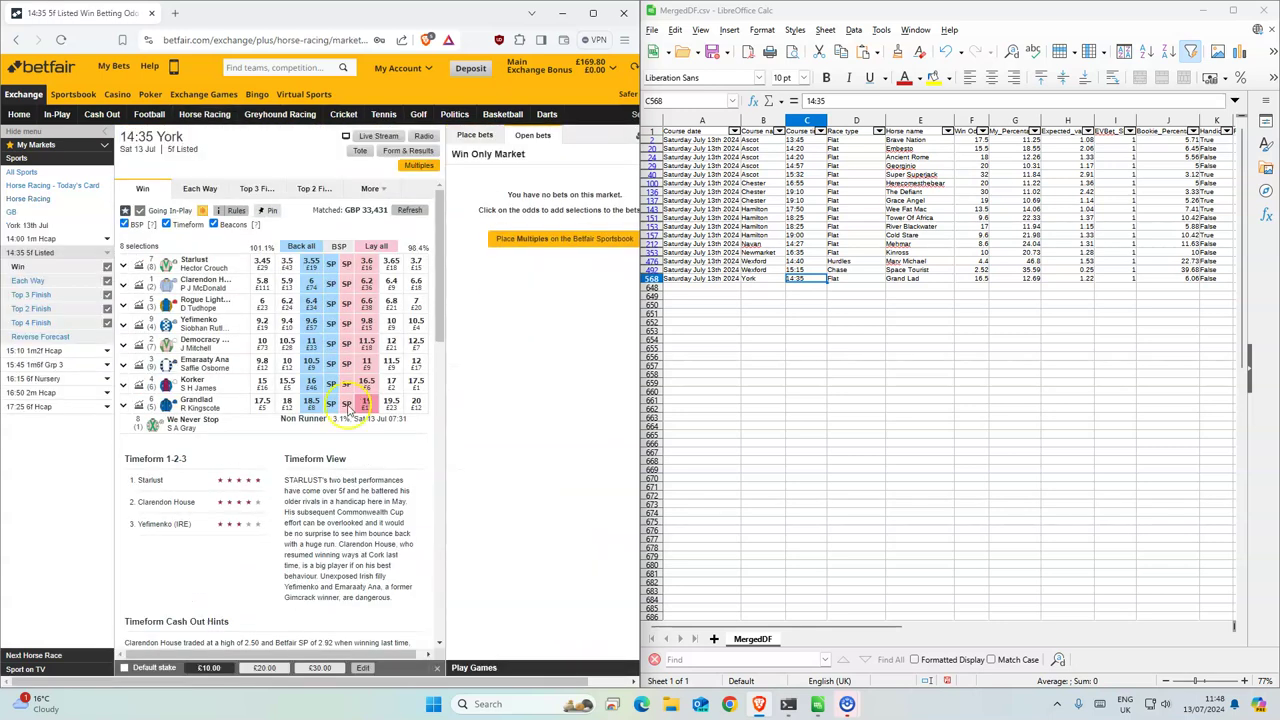
click(311, 405)
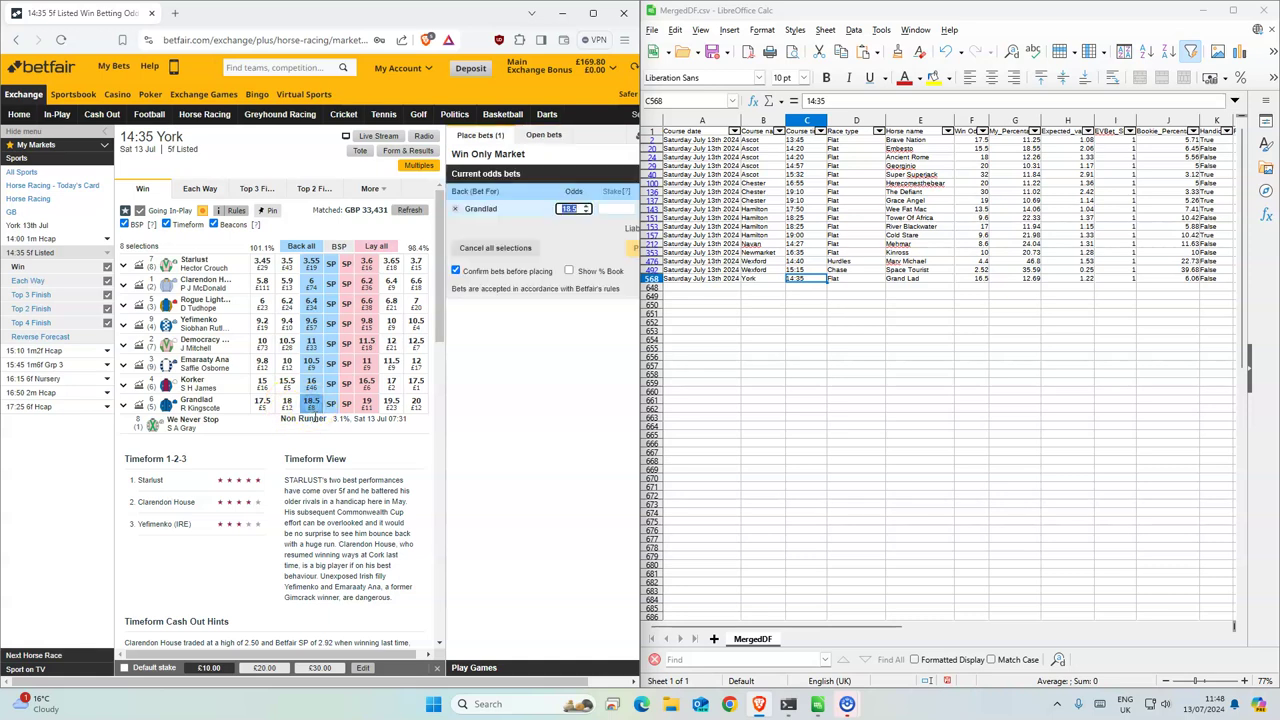
click(530, 240)
text(1)
click(631, 247)
click(627, 263)
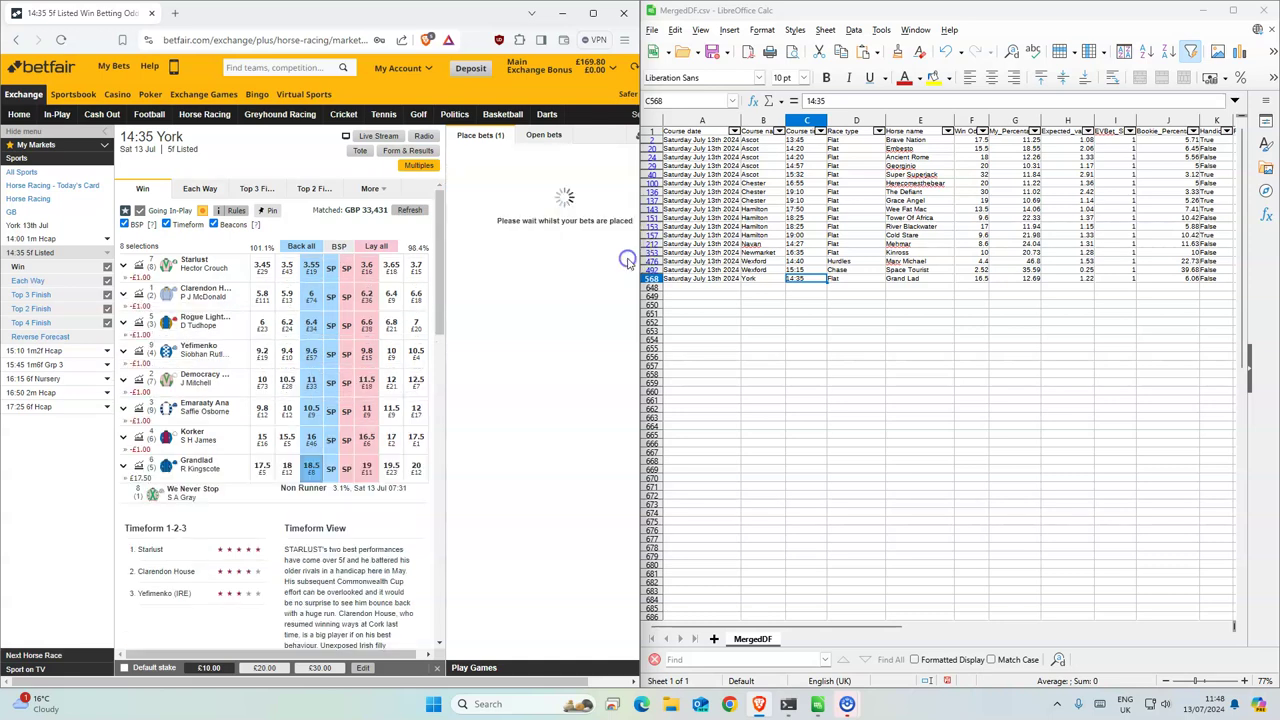
- Switch to LibreOffice Calc and maximise the MergedDF.csv window to show the remaining columns
double_click(925, 12)
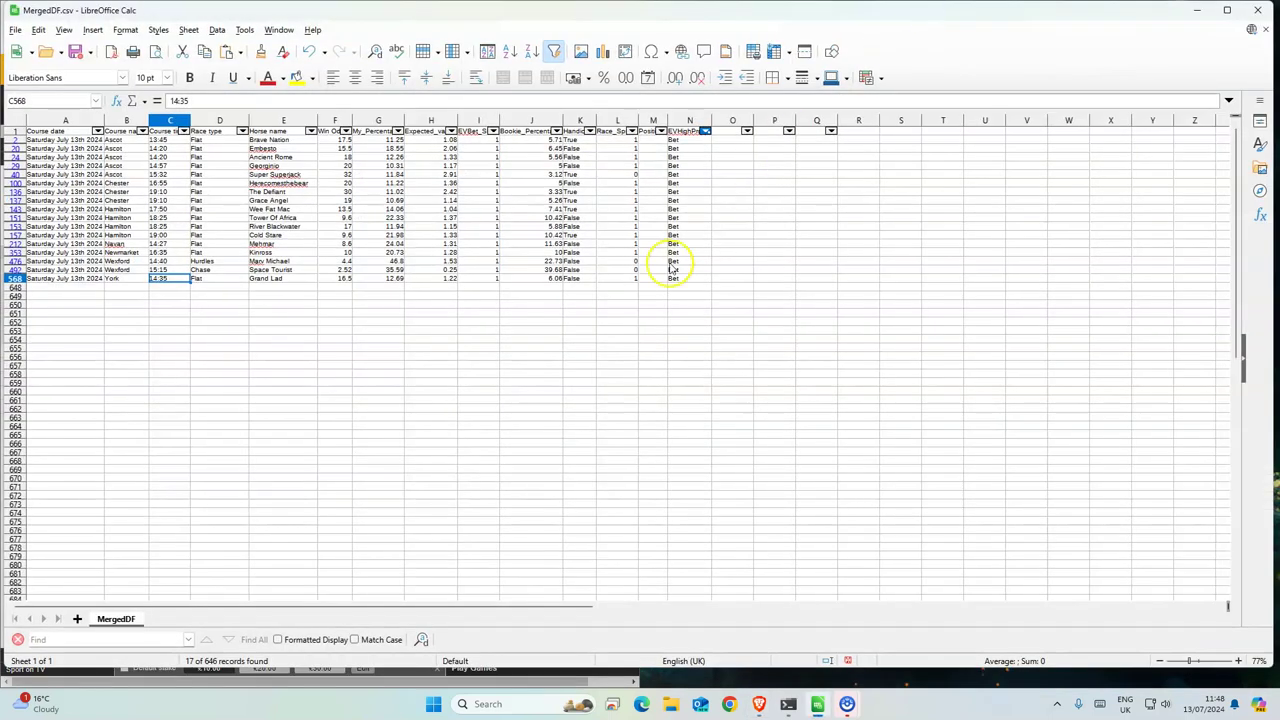